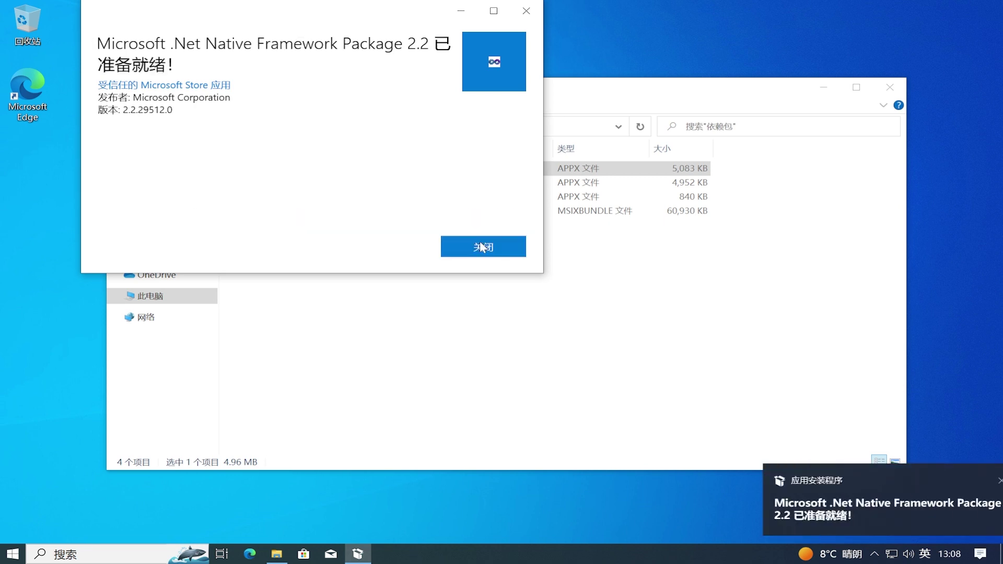
Close the finished .NET Native Framework installer and install the Microsoft.UI.Xaml.2.7 package from the 依赖包 folder
left_click(482, 245)
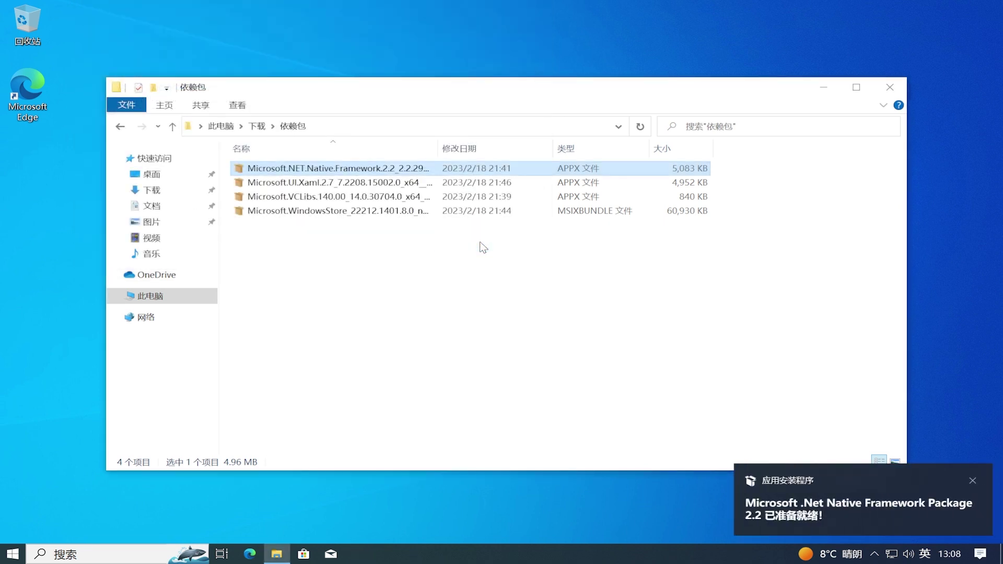
double_click(362, 183)
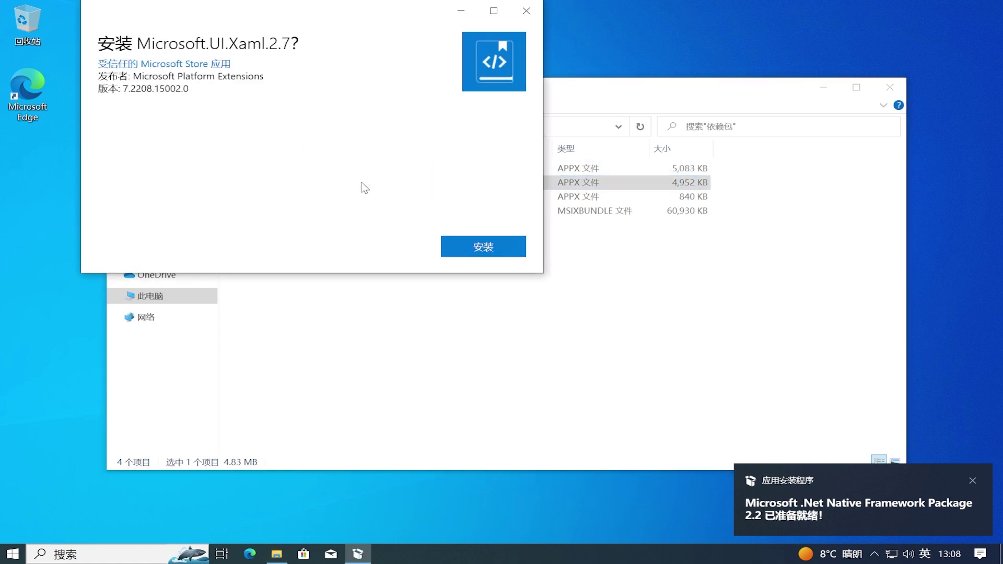
left_click(465, 244)
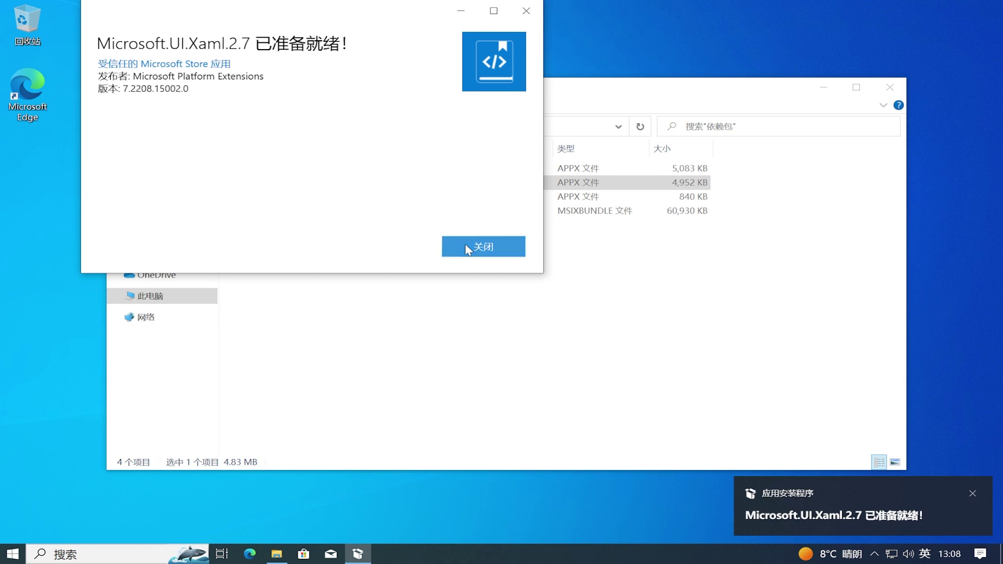
left_click(466, 246)
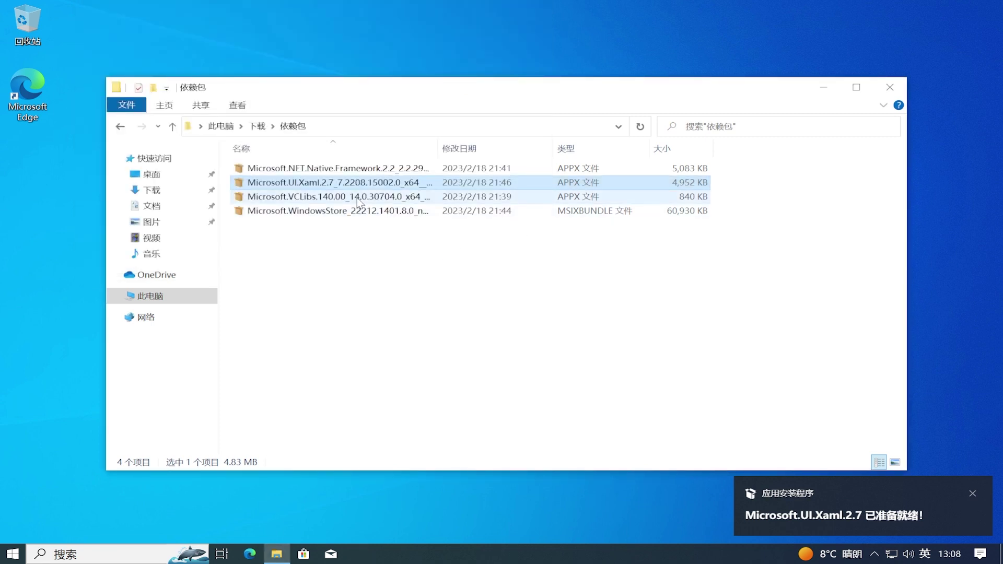
Install the Microsoft.VCLibs.140.00 package from the 依赖包 folder and close its installer
double_click(358, 201)
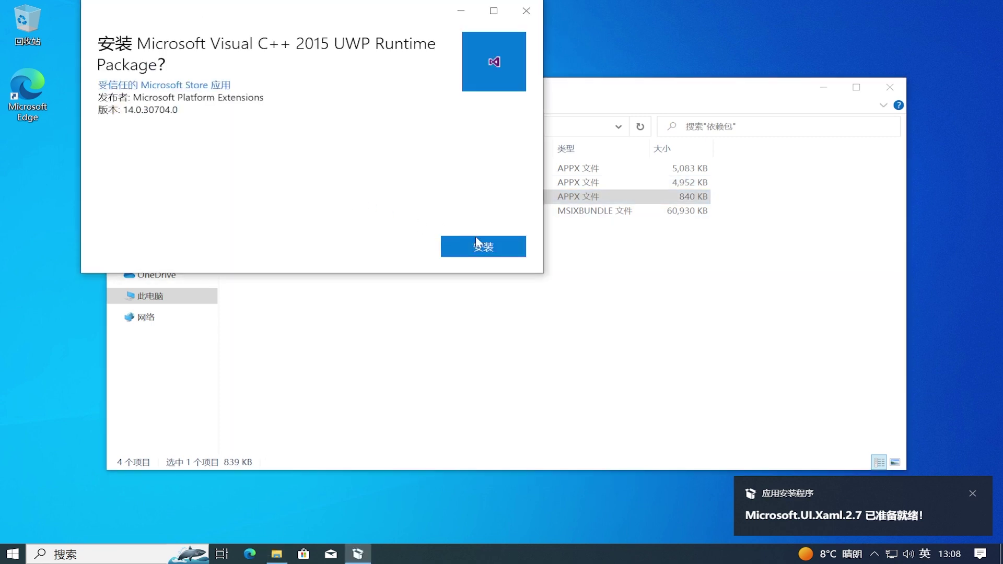
left_click(484, 249)
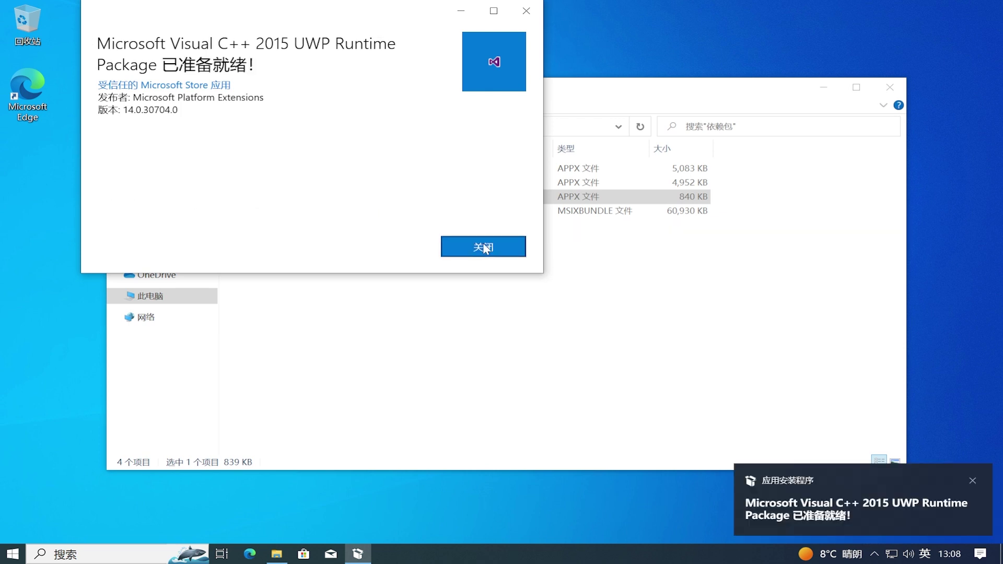
left_click(484, 249)
Update Microsoft Store from the Microsoft.WindowsStore MSIXBUNDLE with launch-when-ready turned off, and close the installer
double_click(389, 211)
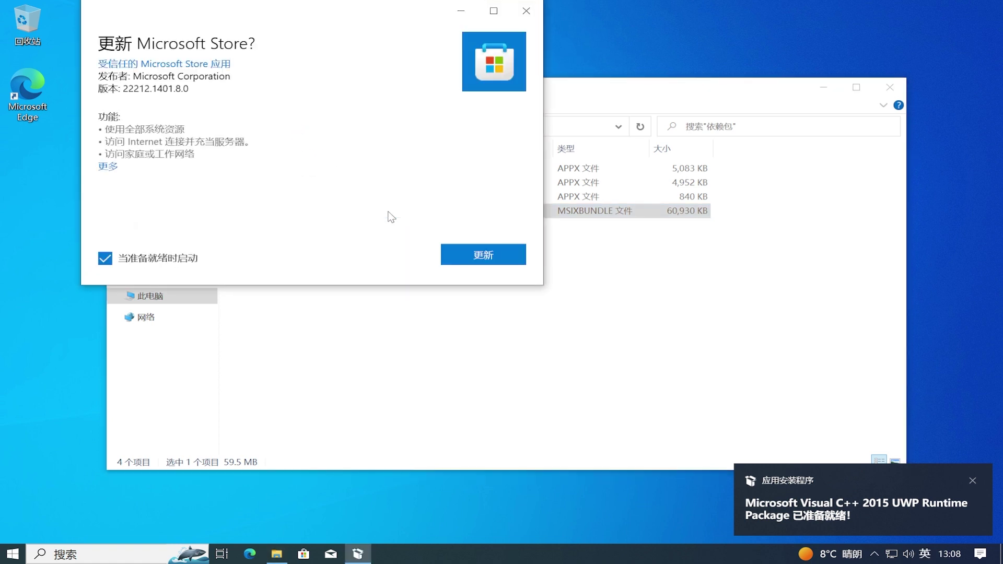
left_click(463, 250)
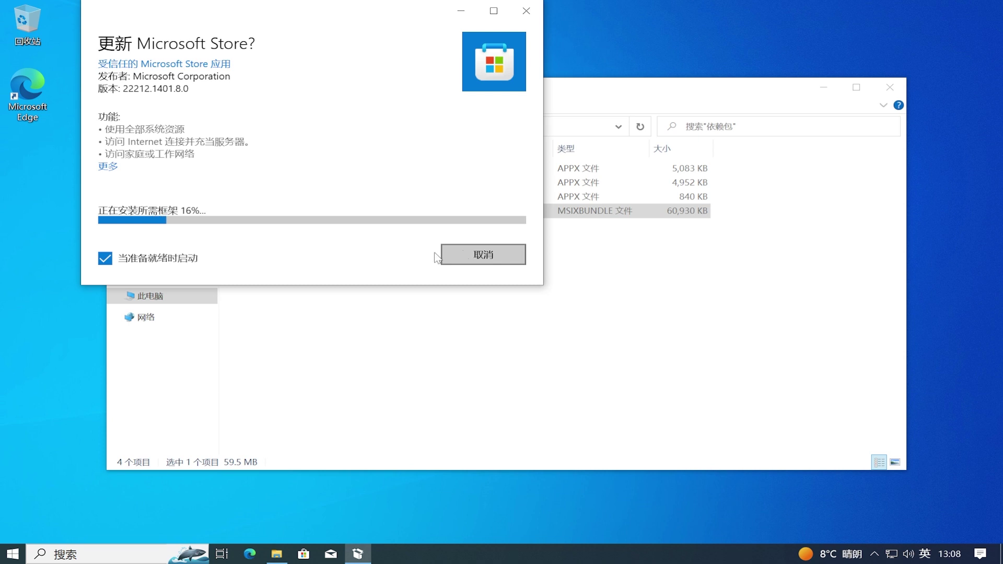
left_click(105, 258)
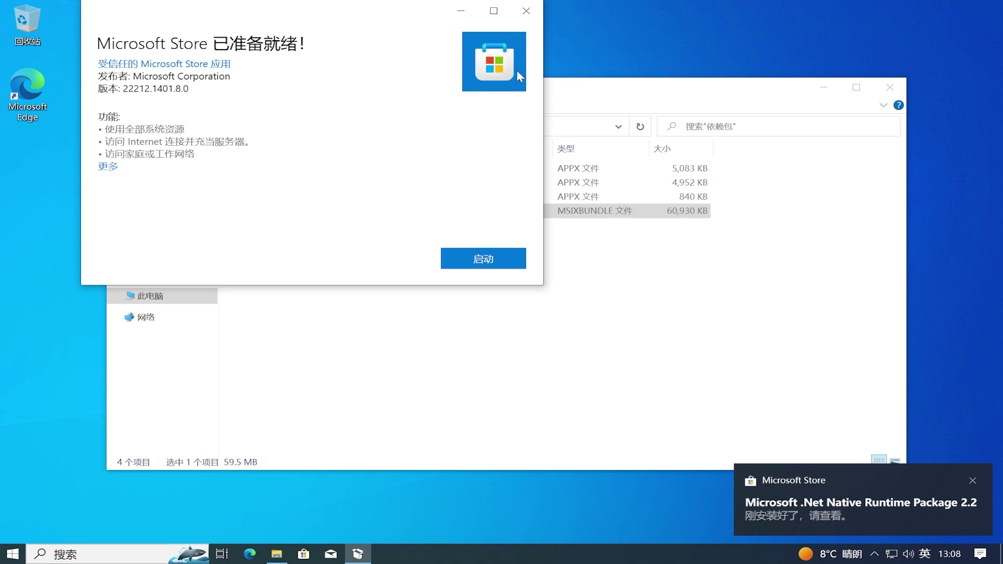
left_click(526, 10)
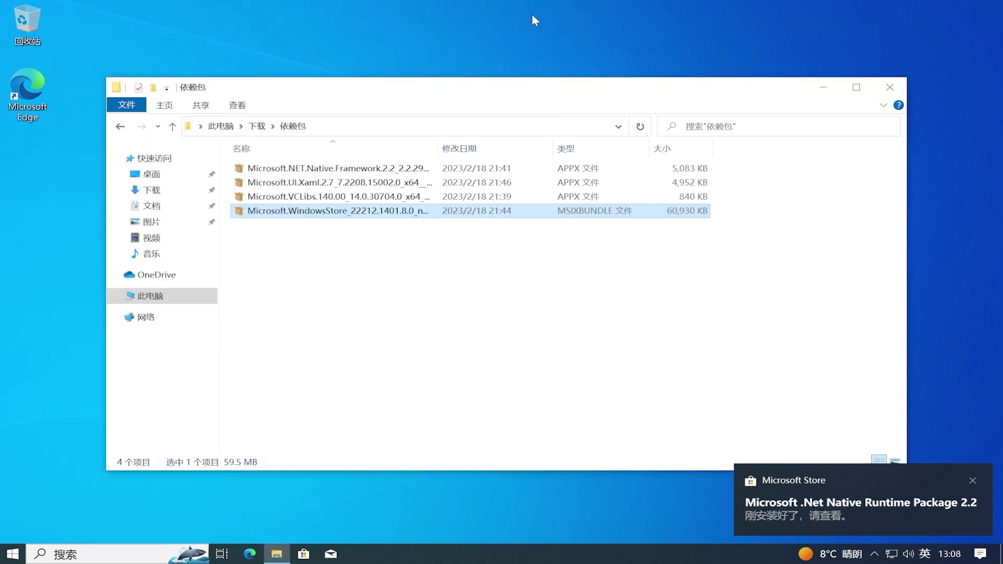
Open the inner android13wsa folder inside Downloads\android13wsa
left_click(257, 126)
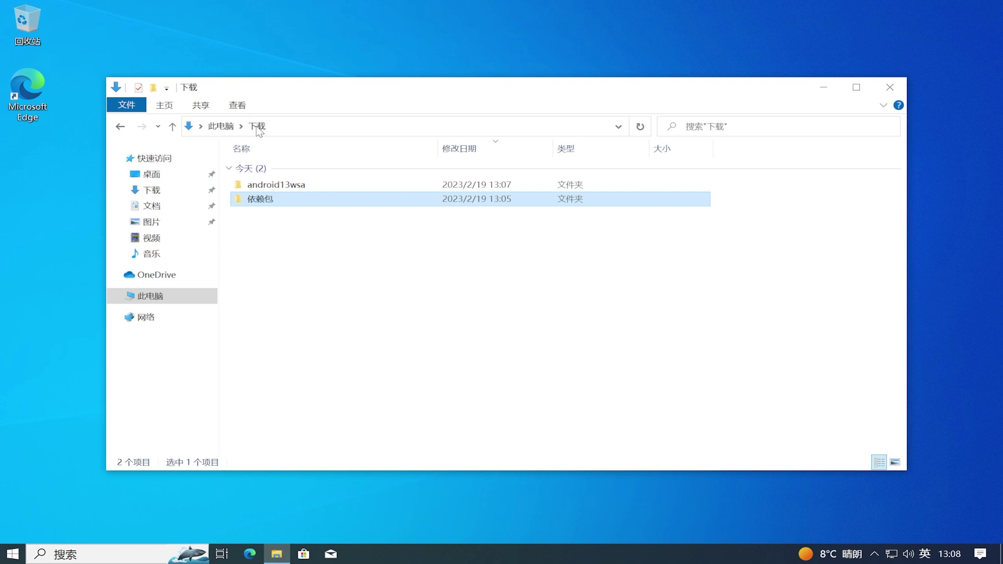
double_click(346, 186)
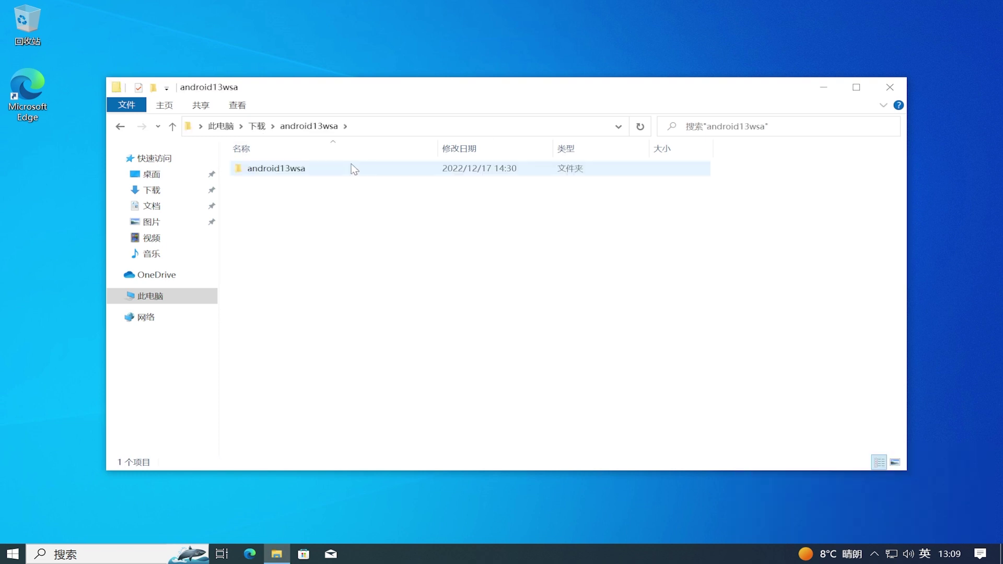
double_click(354, 169)
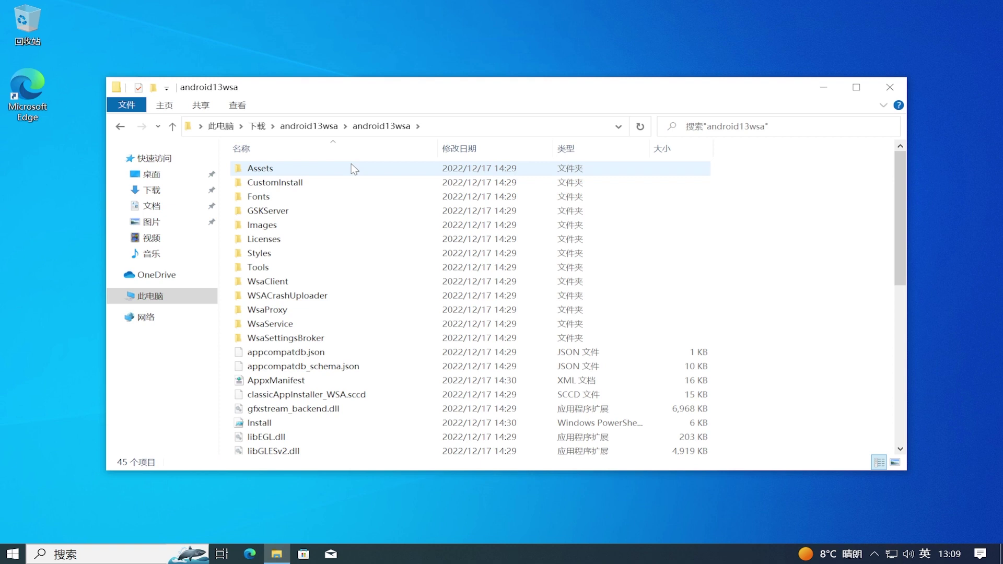
Run the Install script in the android13wsa folder with PowerShell and allow it to make changes to the device
left_click(271, 424)
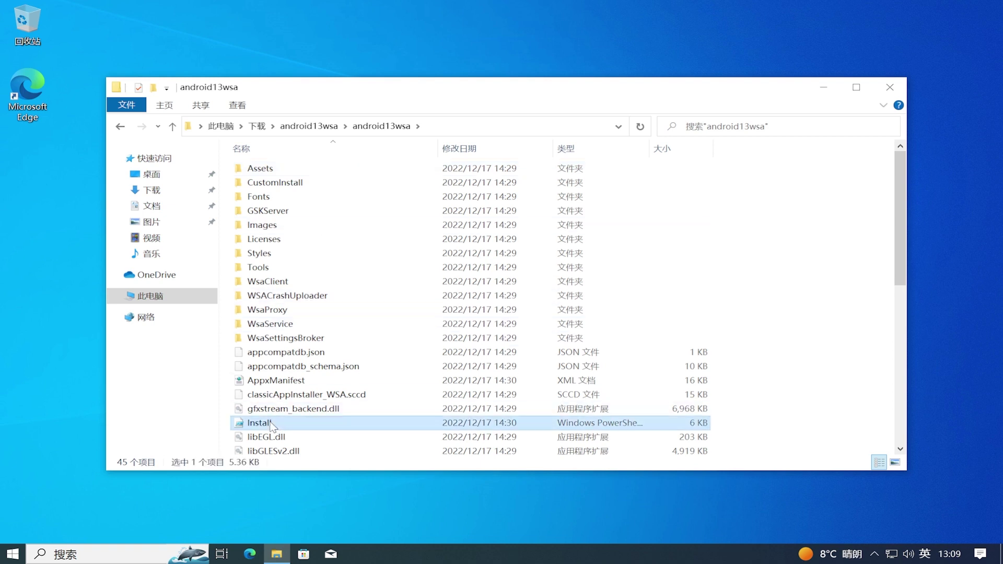
right_click(319, 427)
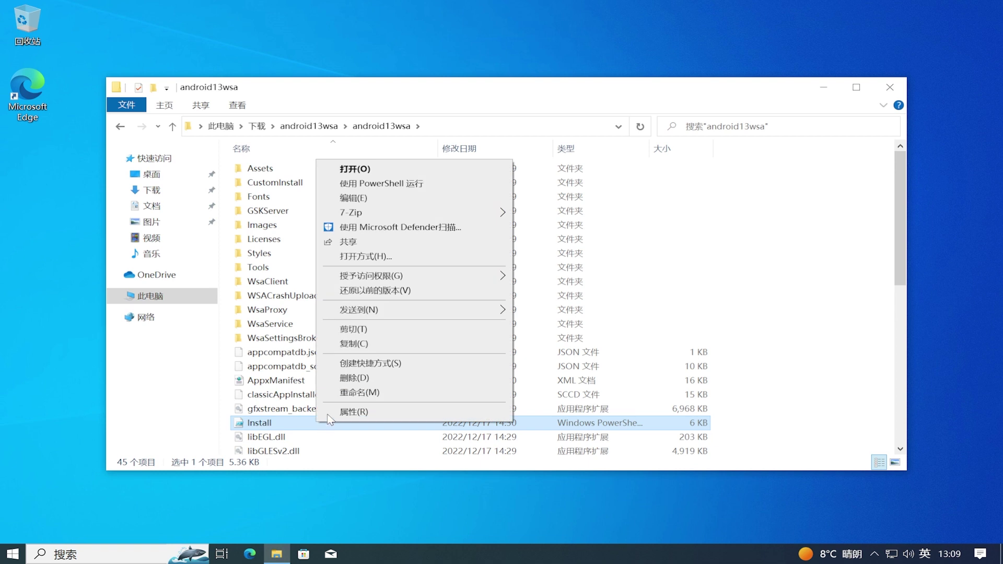
left_click(428, 183)
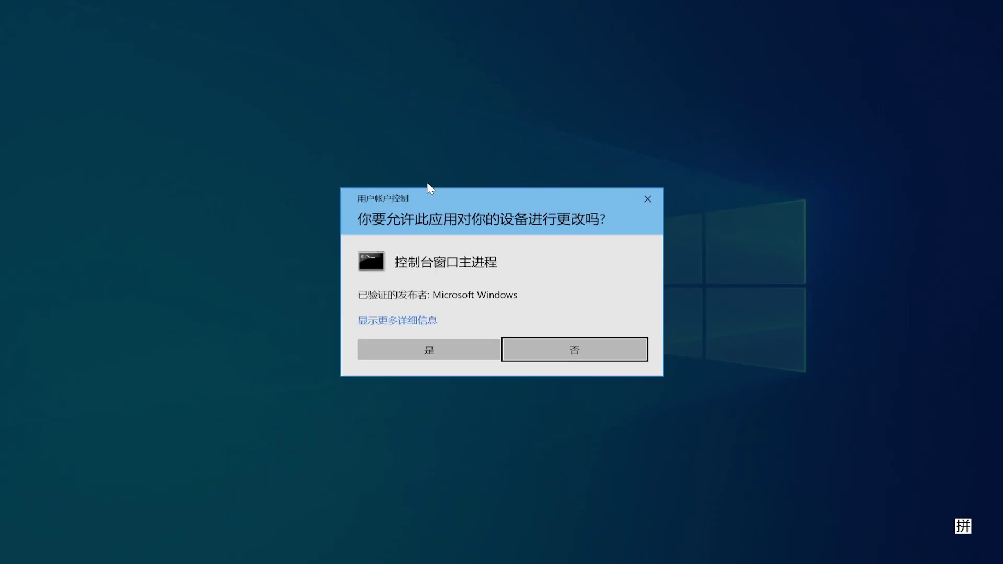
left_click(447, 344)
Search for powershell, open Windows PowerShell as administrator with the permission request approved, and move its window higher on the desktop
left_click(9, 557)
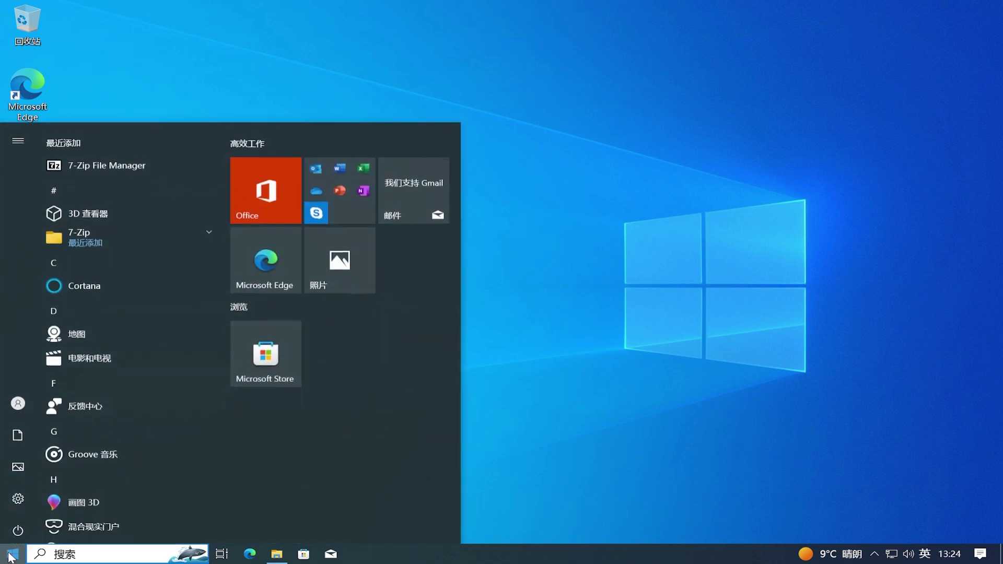
type("pow")
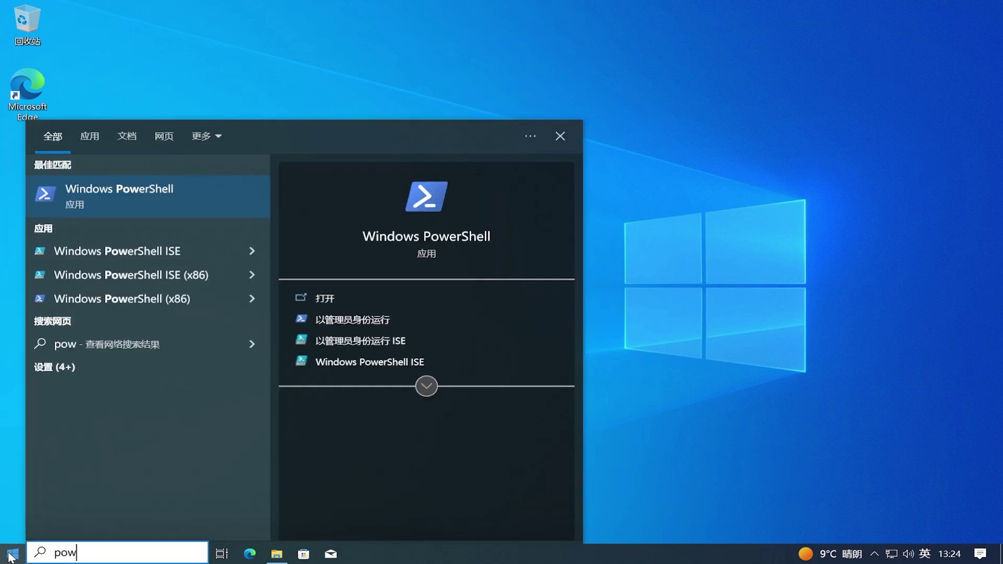
type("ershell")
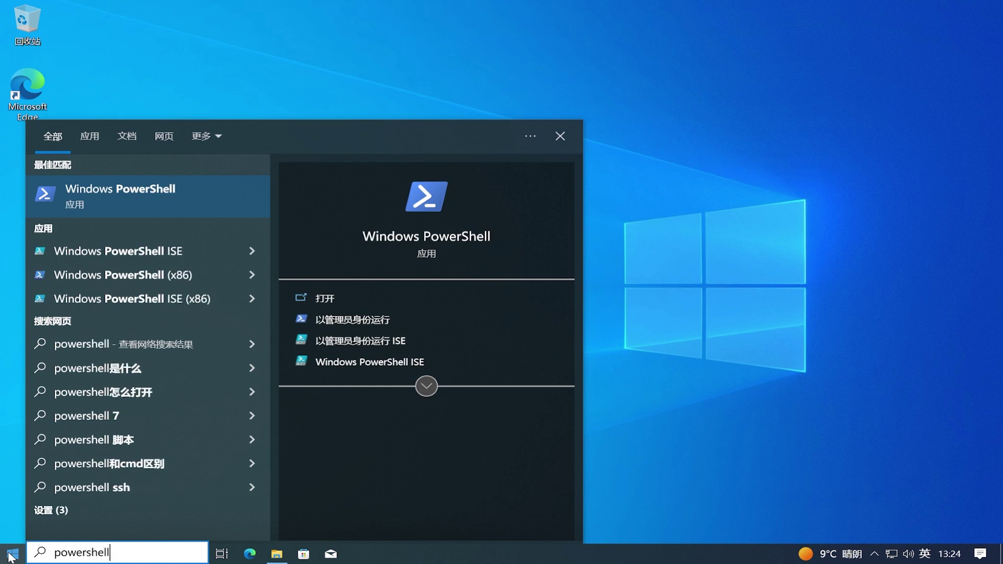
left_click(337, 320)
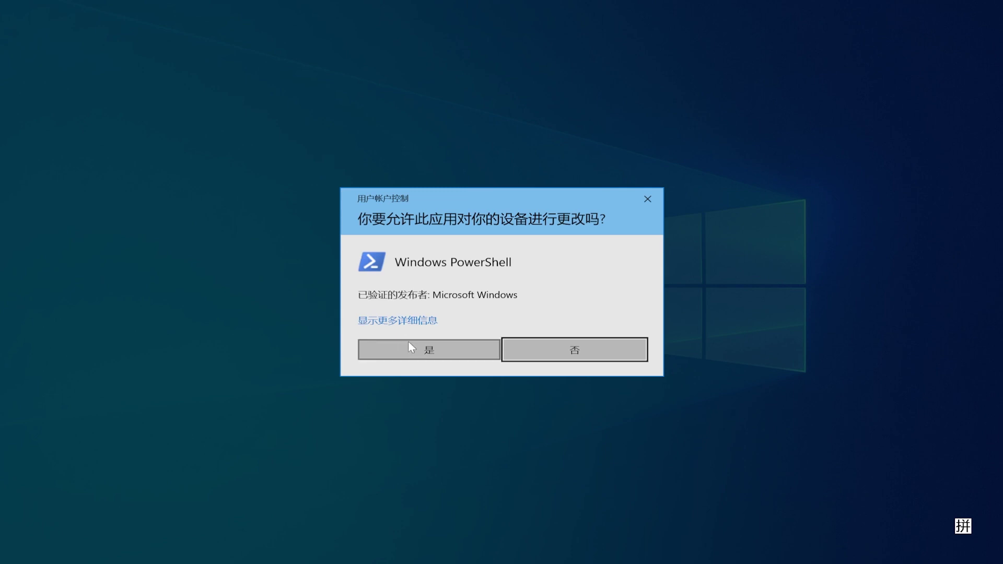
left_click(408, 345)
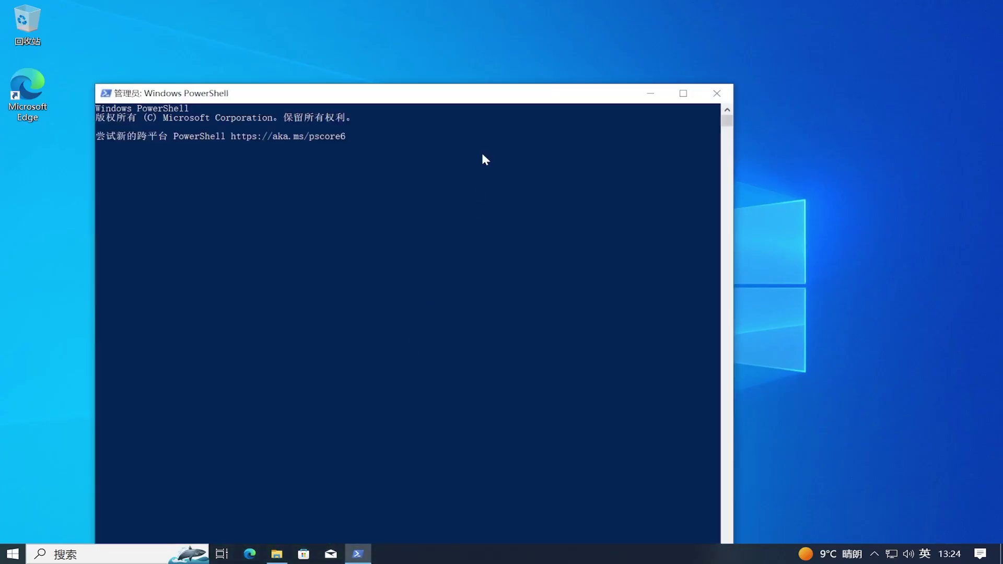
left_click_drag(488, 93, 575, 42)
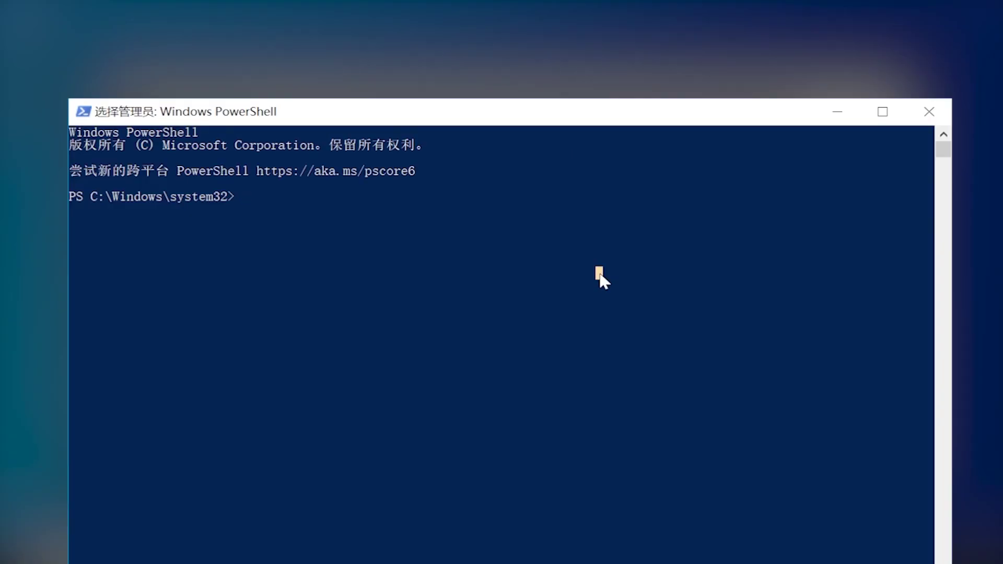
Change the PowerShell directory to C:\Users\admin\Downloads\android13wsa\android13wsa
type("cd")
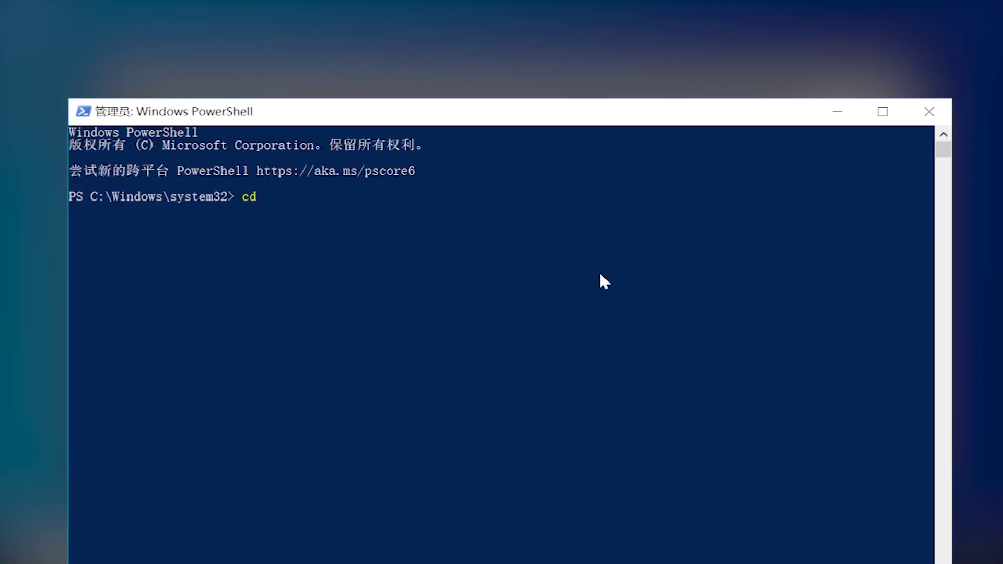
type("C:\\Users\\admin\\Downloads\\android13wsa\\android13wsa")
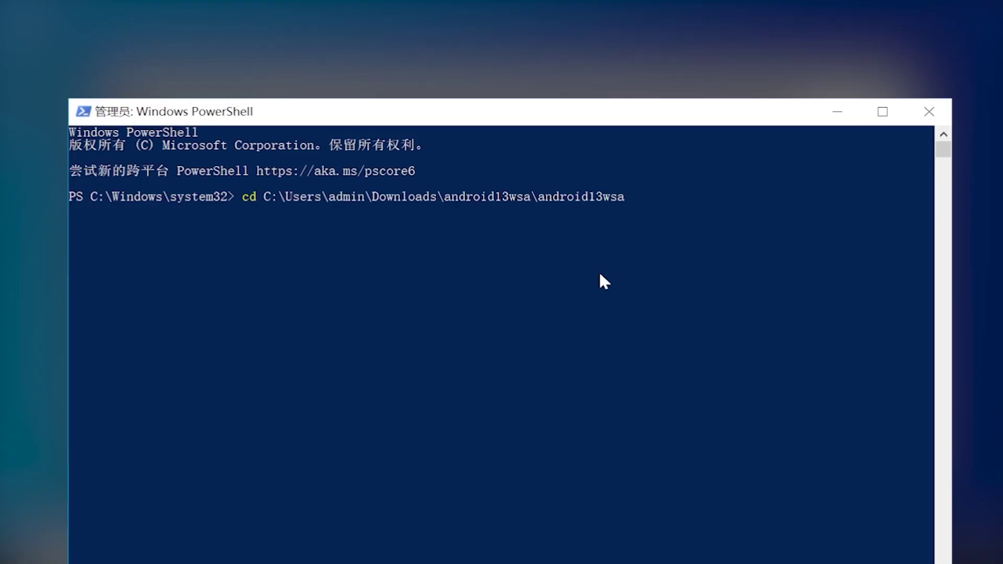
key("Return")
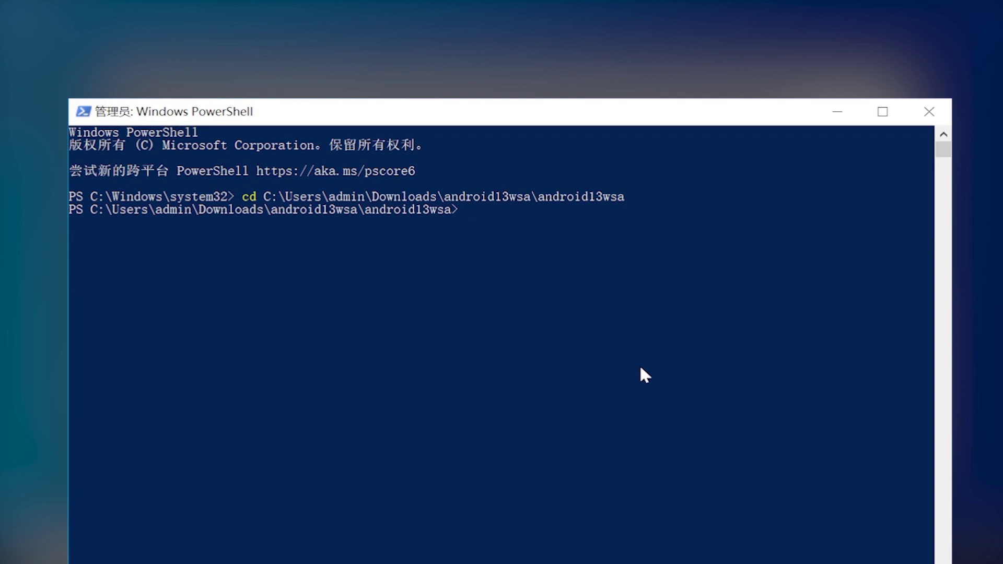
Run the install script with the command PowerShell.exe -ExecutionPolicy Bypass -File .\Install.ps1
type("PowerShell.exe")
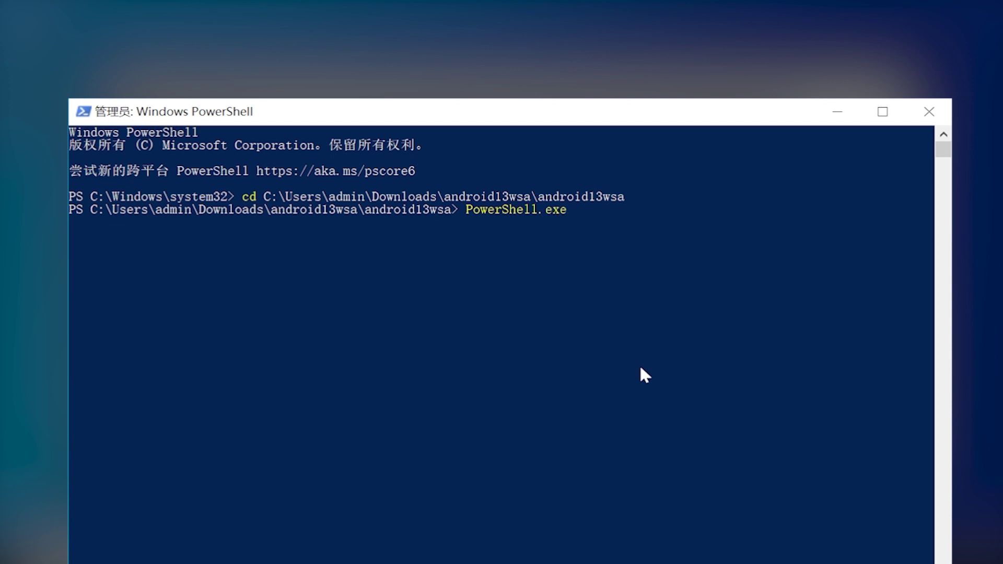
type(" -ExecutionPol")
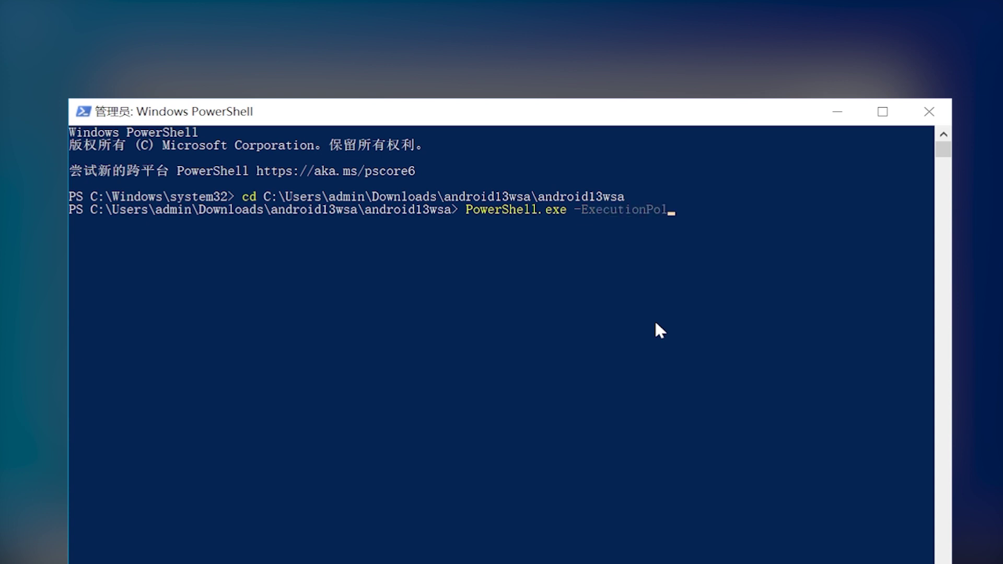
type("icy Bypass -File")
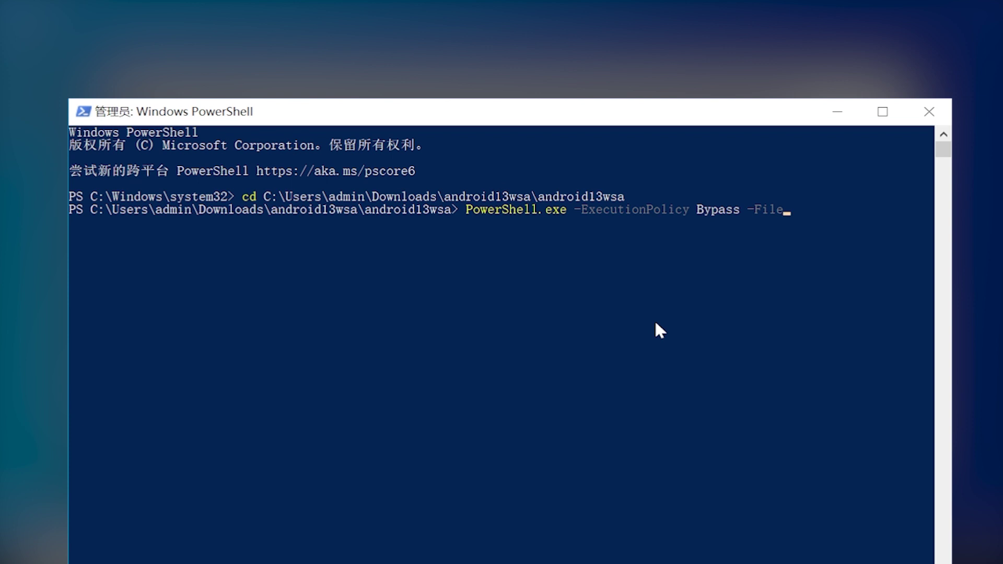
type(" .\\Install.ps1")
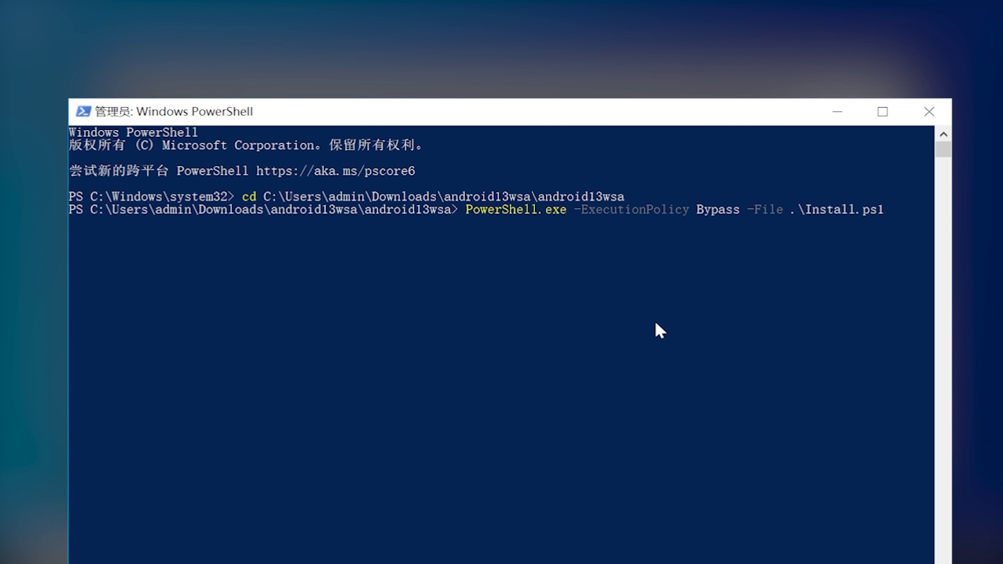
key("Return")
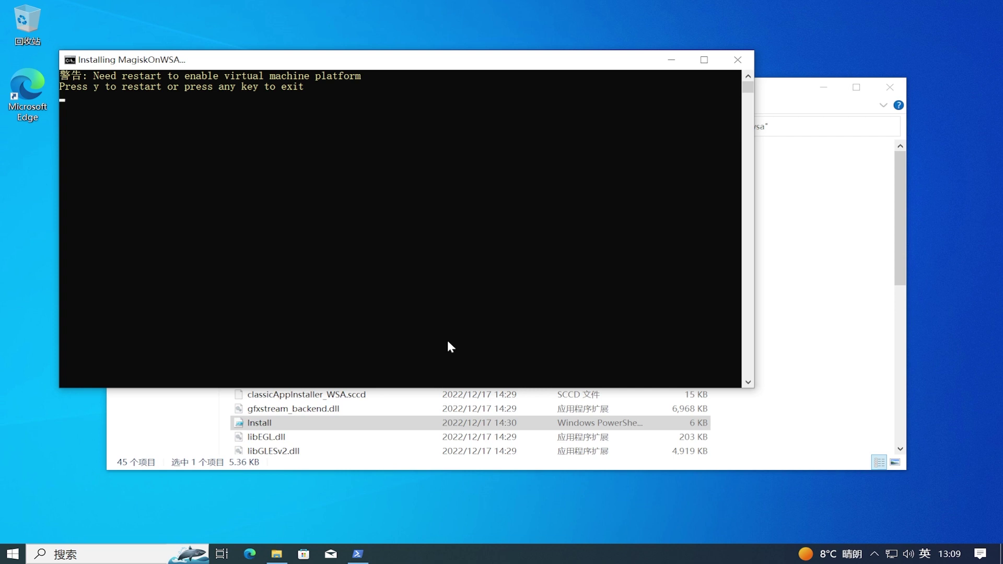
Agree to the restart that enables the virtual machine platform and confirm it with y
key("y")
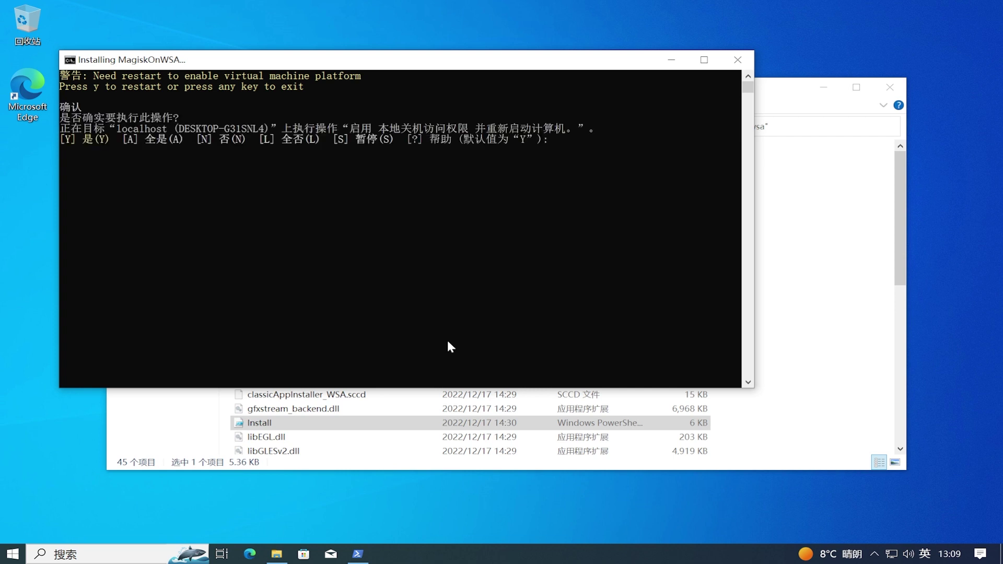
type("y")
key("Return")
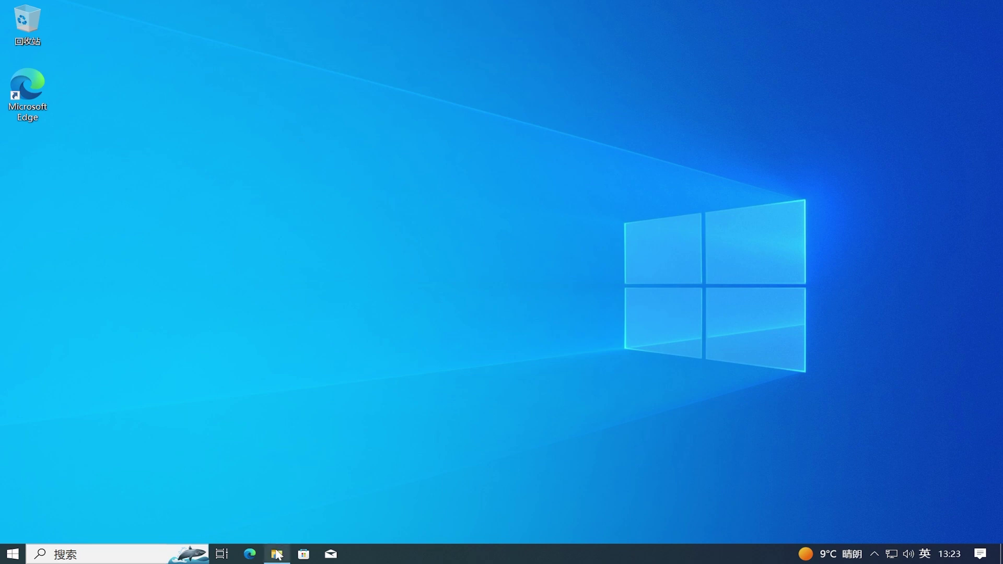
Open the inner android13wsa folder in Downloads again and select its full folder path
left_click(277, 554)
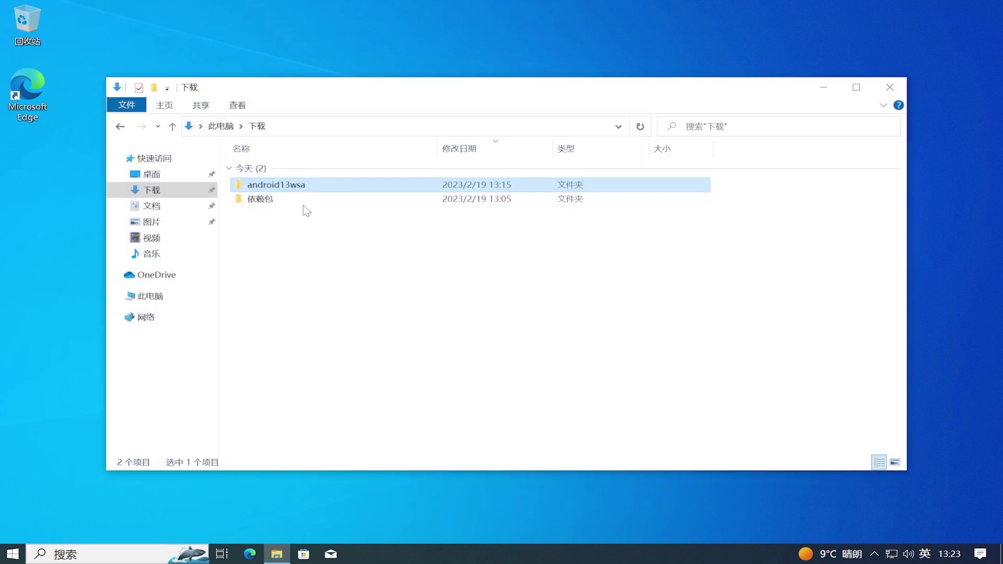
double_click(305, 188)
left_click(309, 162)
double_click(309, 162)
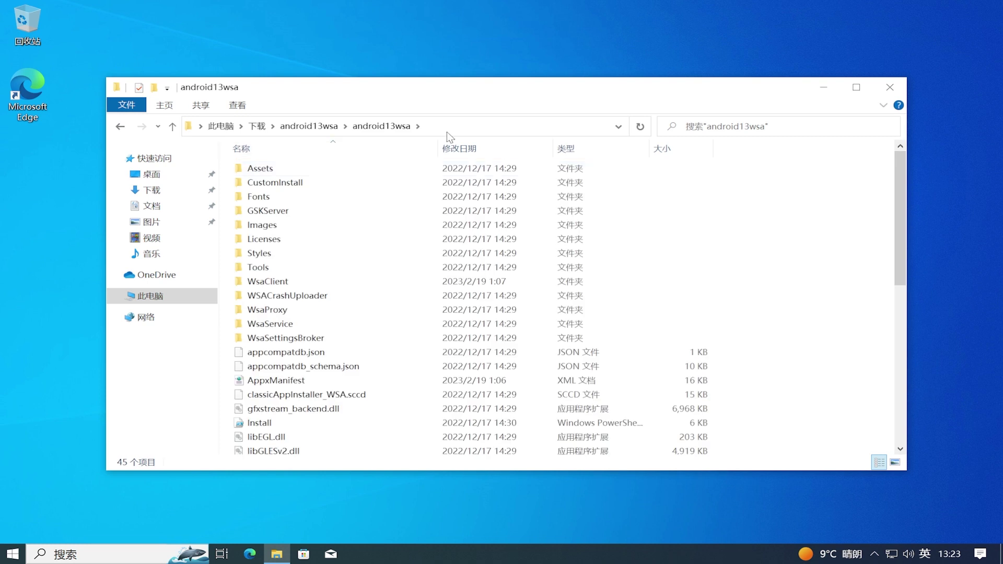
left_click(488, 123)
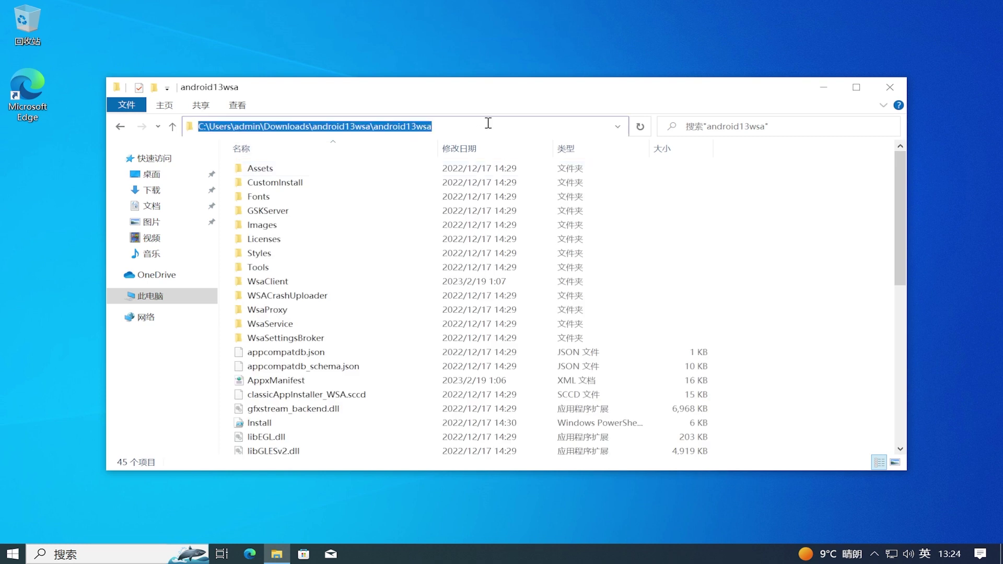
Copy the selected path of the inner android13wsa folder and minimize its window
right_click(488, 123)
left_click(538, 158)
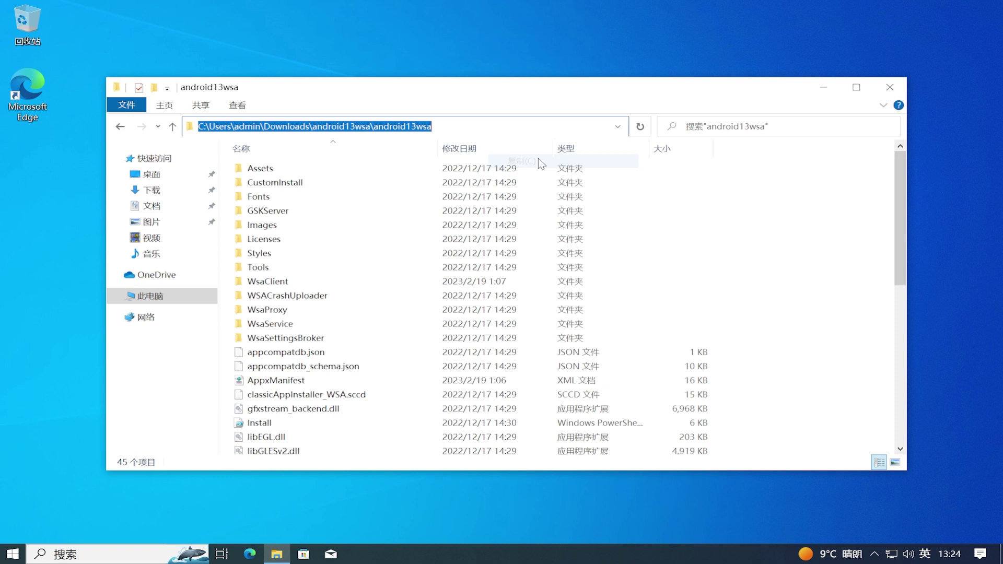
left_click(815, 86)
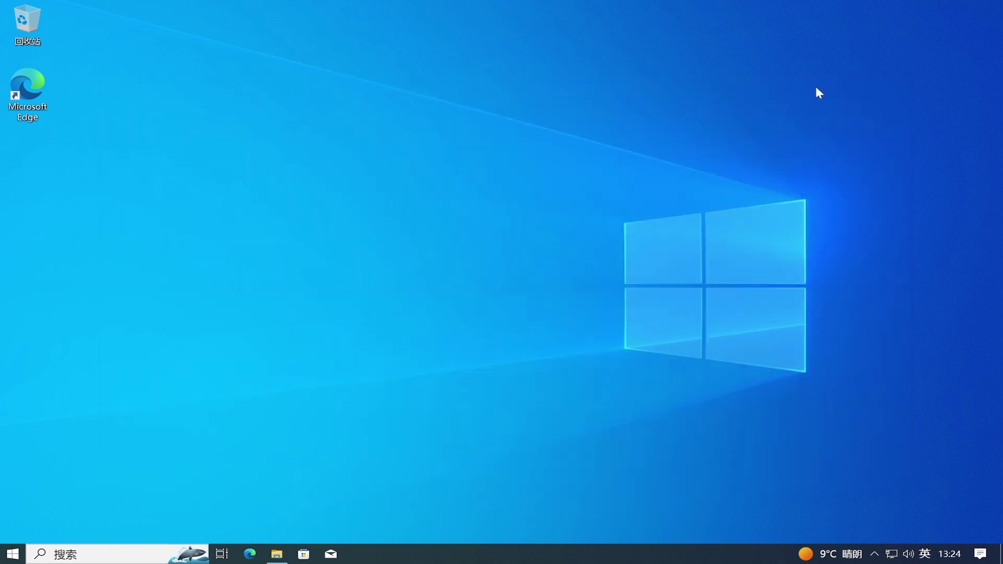
Search for powershell and run Windows PowerShell as administrator, approving the elevation
left_click(10, 554)
type("powe")
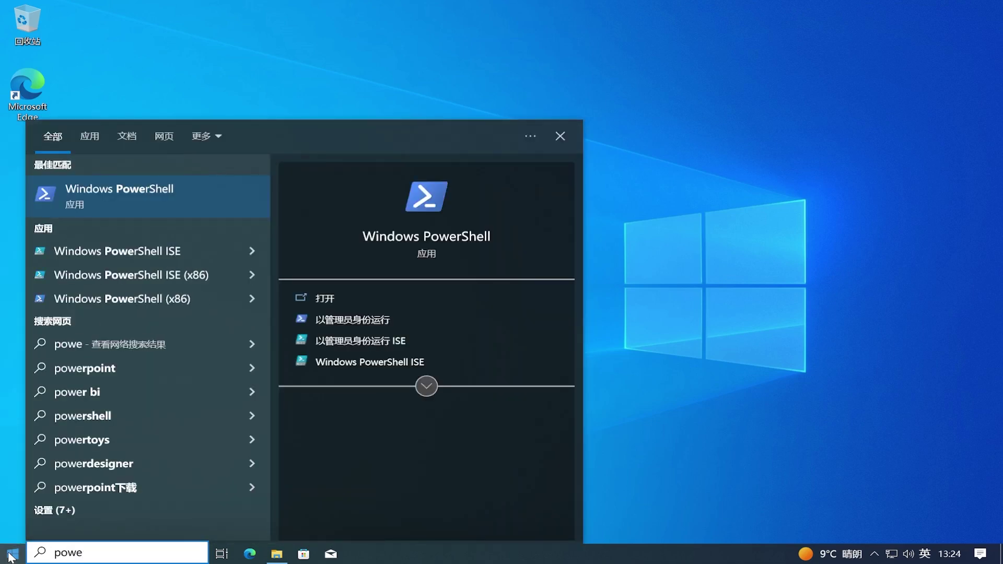
type("rshell")
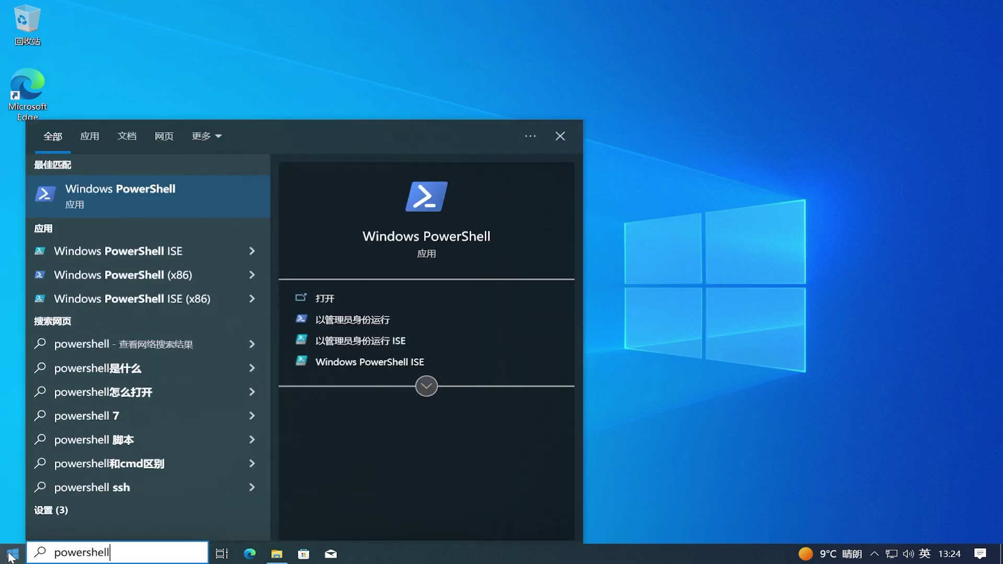
left_click(337, 319)
left_click(408, 340)
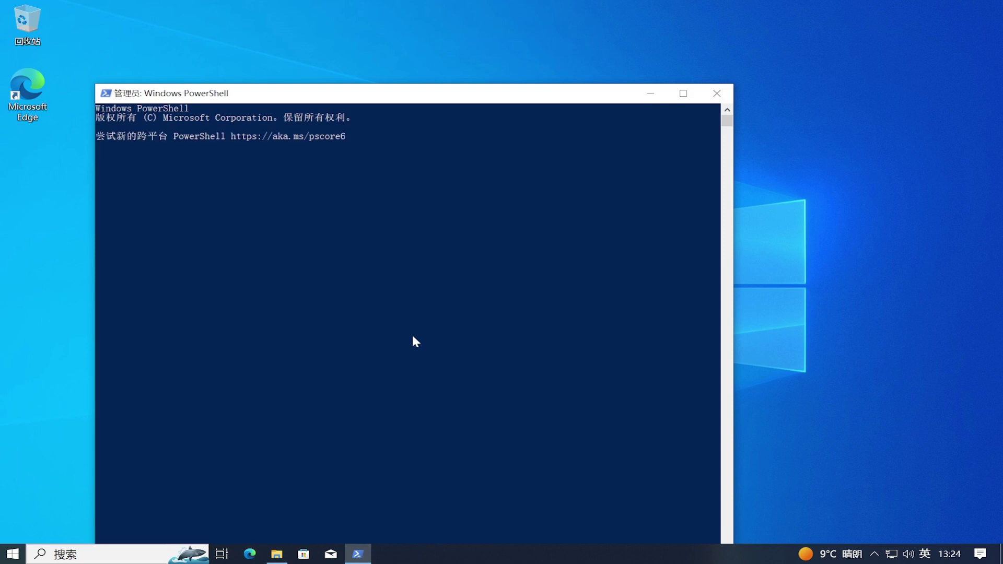
Change the PowerShell directory with cd to the copied path C:\Users\admin\Downloads\android13wsa\android13wsa
left_click_drag(489, 94, 575, 42)
left_click(565, 157)
type("cd")
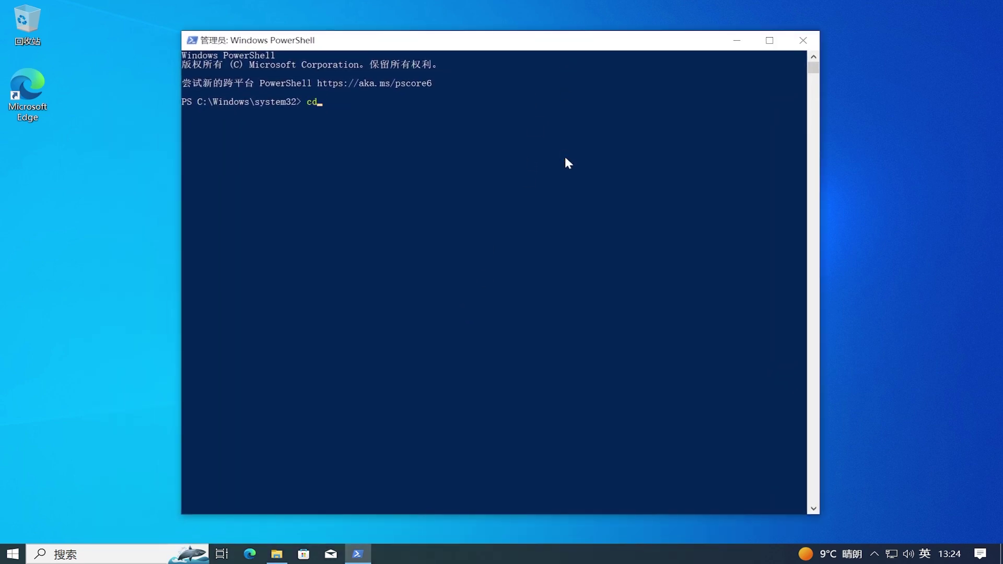
key("ctrl+v")
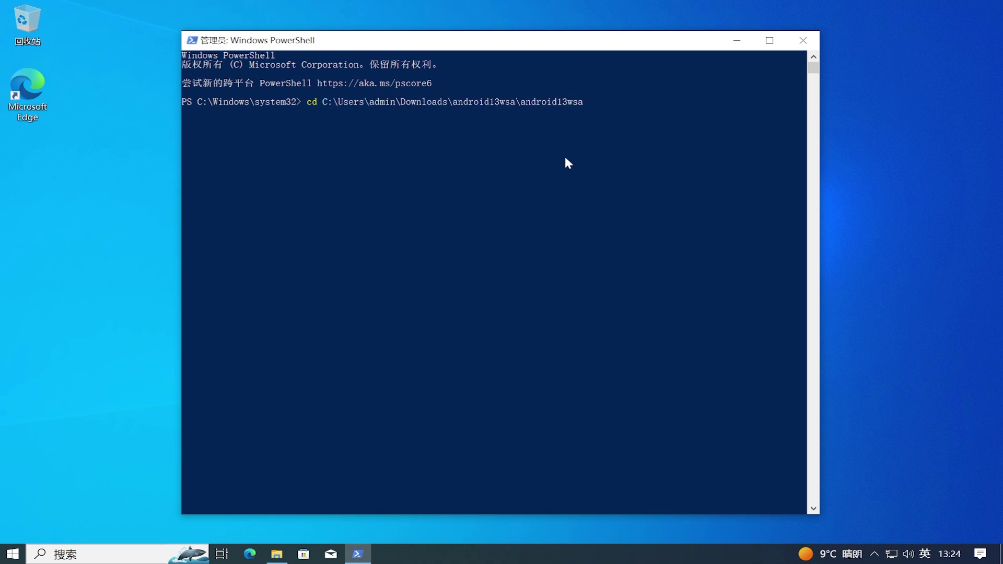
key("Return")
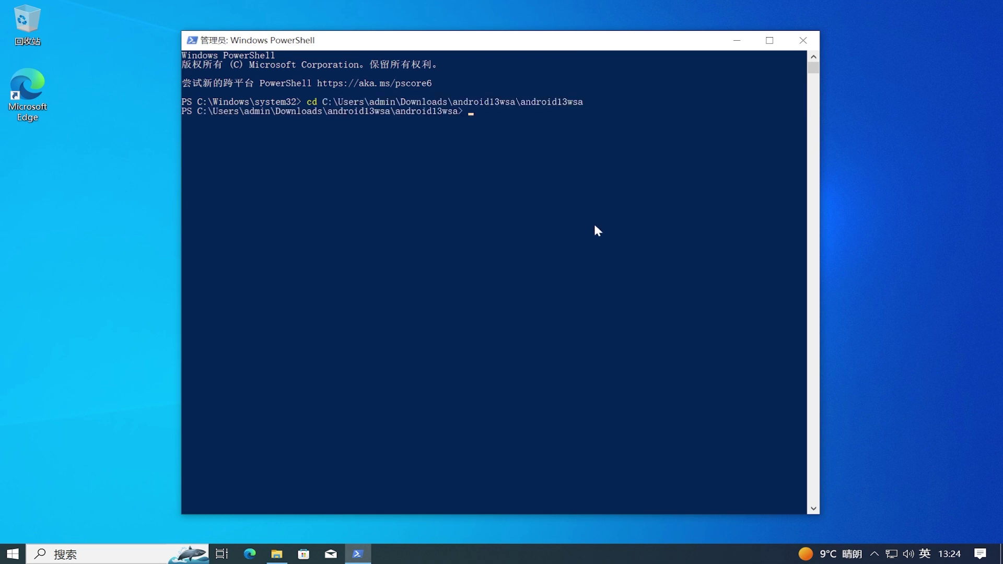
Run the install script again with PowerShell.exe -ExecutionPolicy Bypass -File .\Install.ps1
type("PowerShell.exe -Ex")
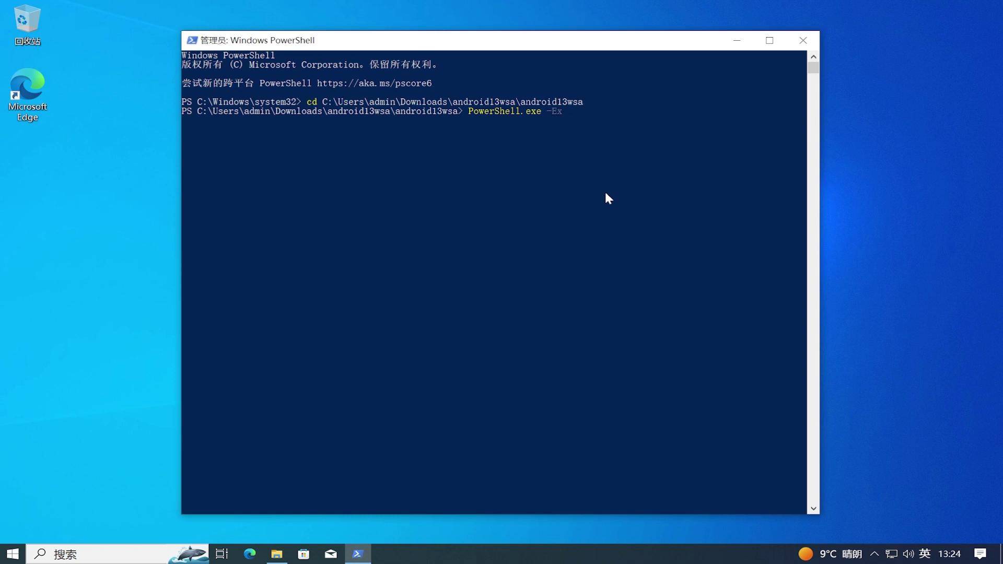
type("ecutionPolicy Bypass -File .\\Install.")
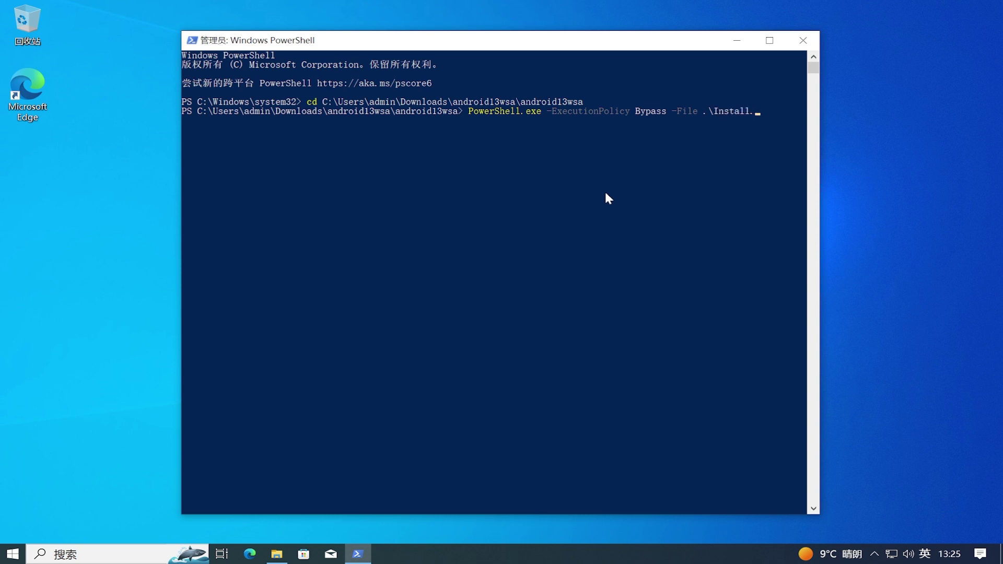
type("ps1")
key("Return")
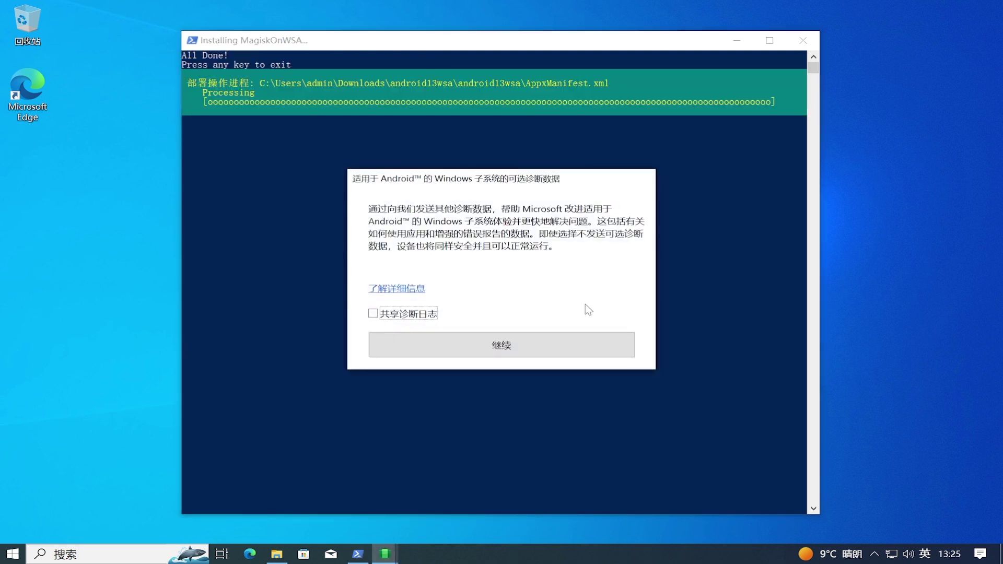
Continue without sharing diagnostic logs, and close the Google Play Store and Magisk windows
left_click(582, 341)
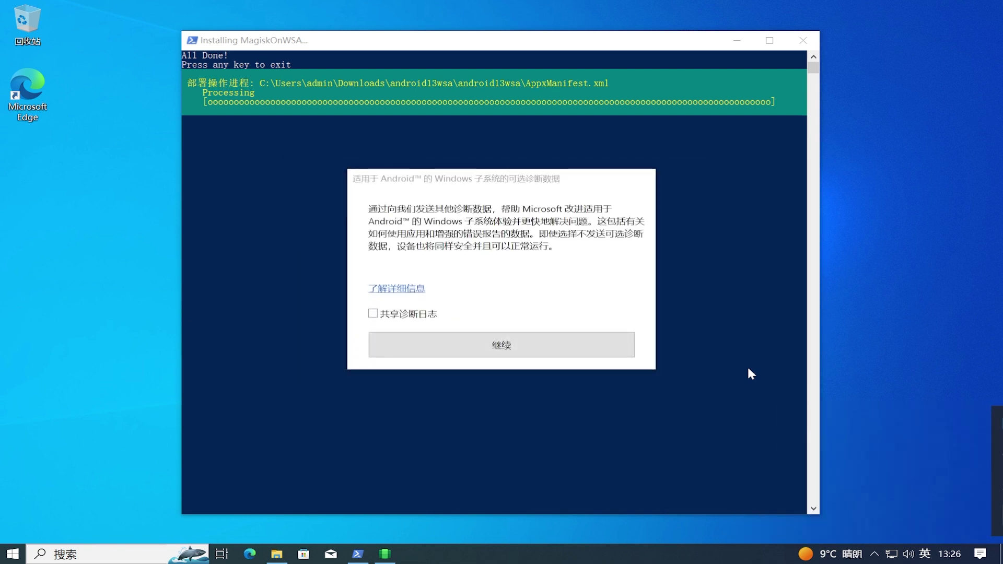
left_click(611, 356)
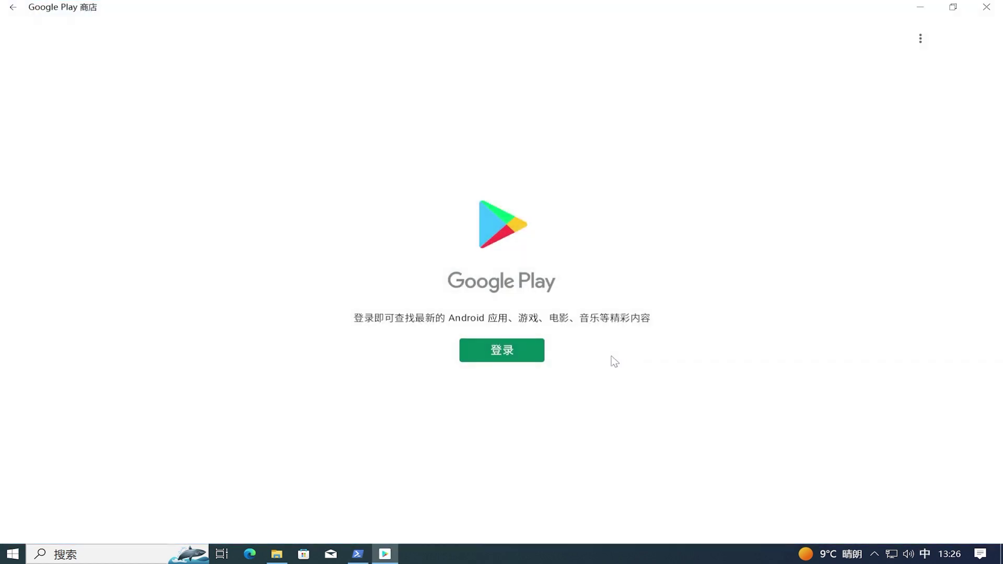
left_click(988, 12)
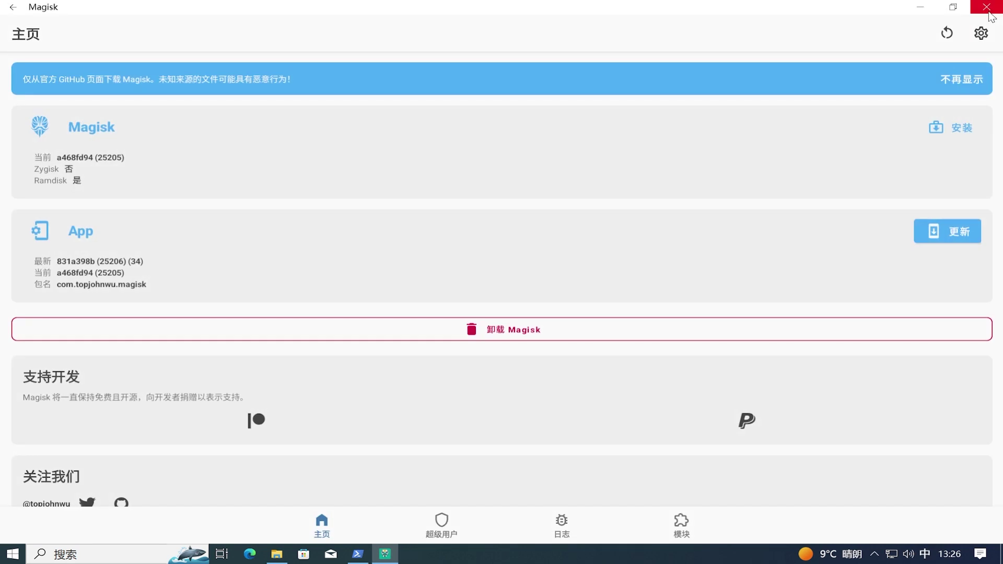
left_click(988, 7)
Exit the finished install script and close the PowerShell window
left_click(726, 278)
right_click(730, 283)
key("Return")
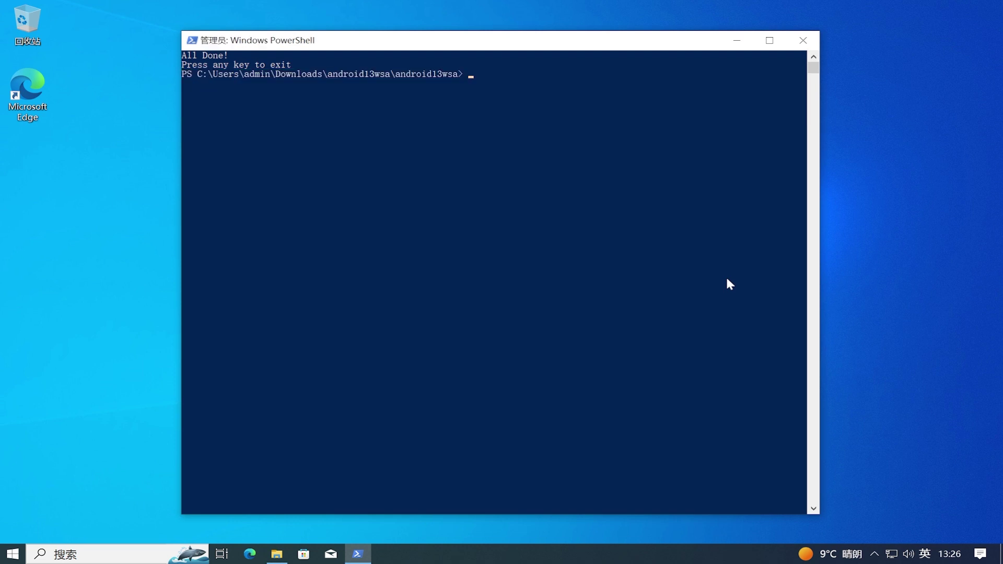
left_click(803, 40)
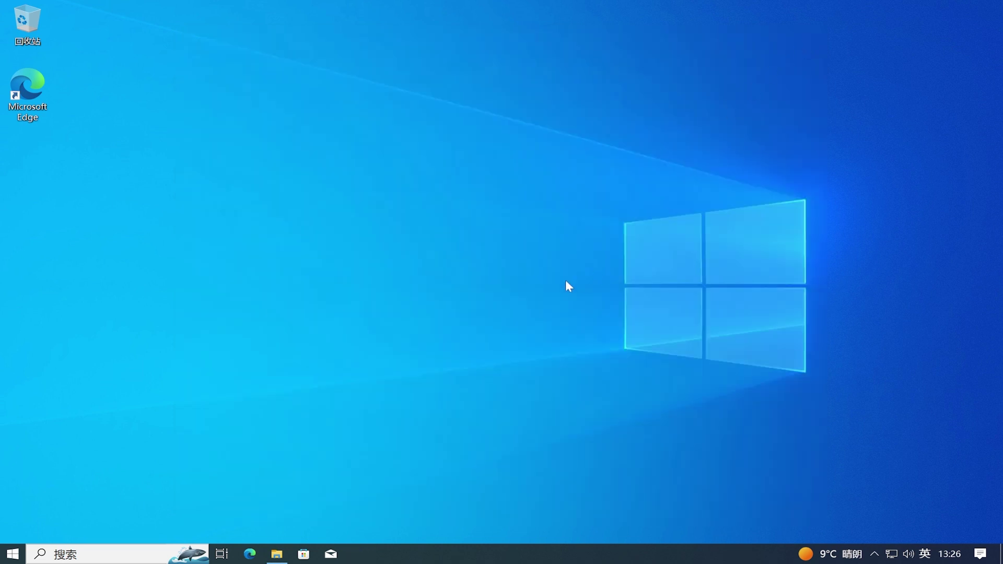
Open the Windows Subsystem for Android settings, maximize the window and check the version on the 关于 (About) page
left_click(20, 553)
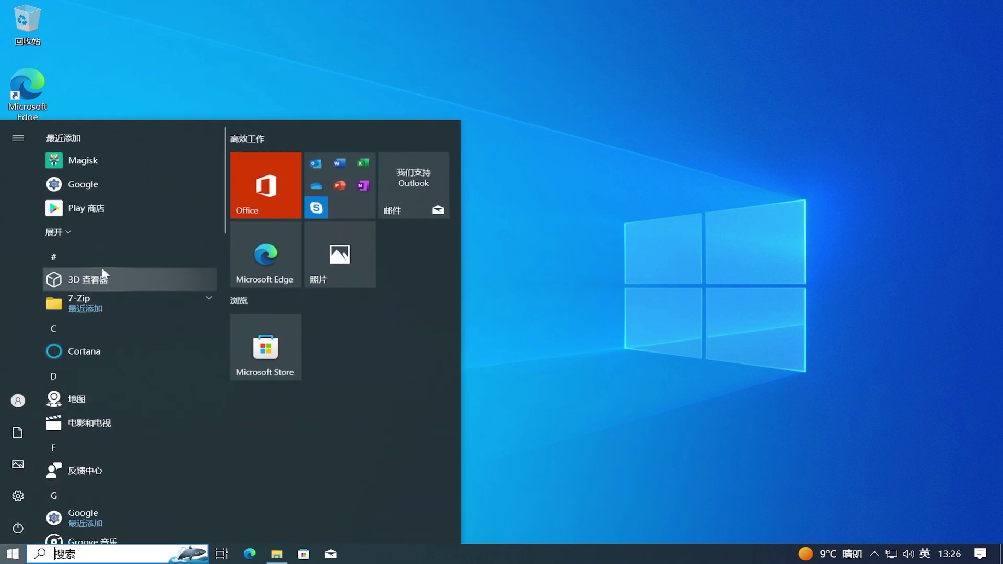
left_click(101, 232)
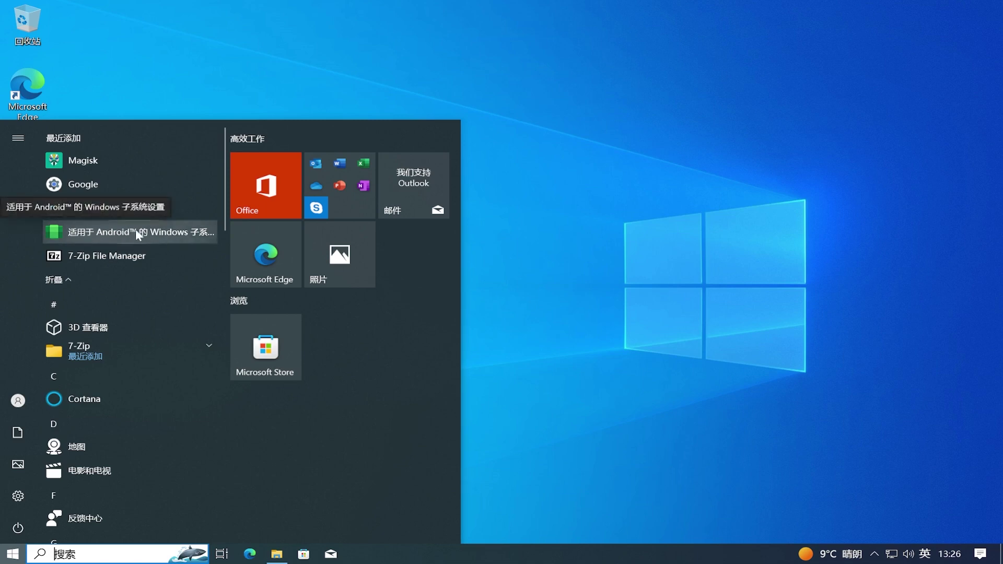
left_click(137, 230)
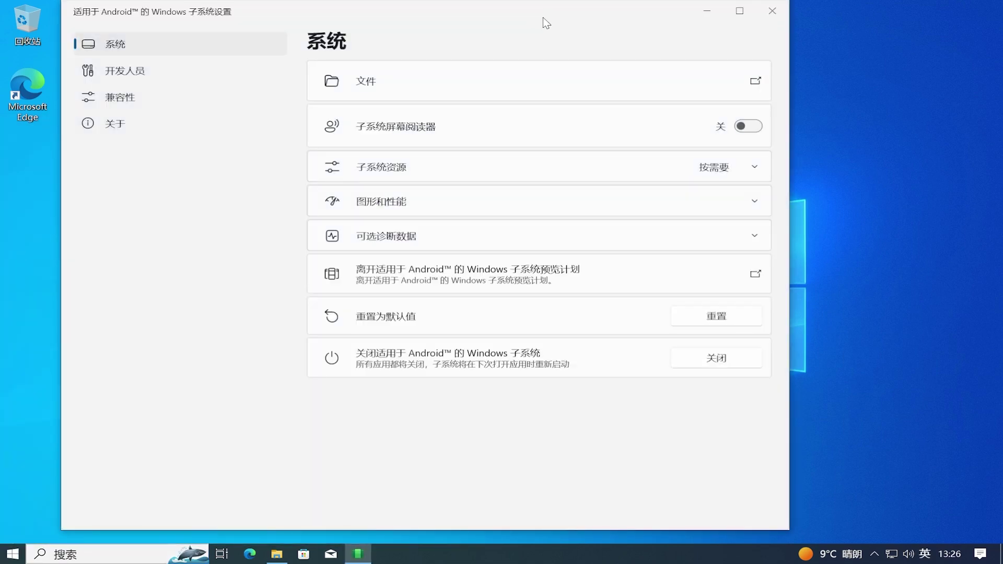
left_click(739, 11)
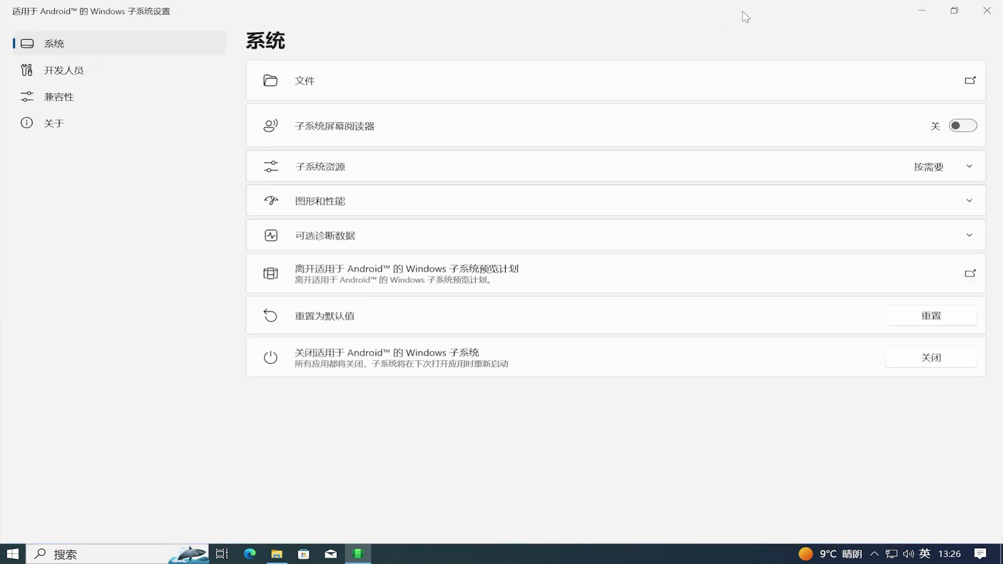
left_click(82, 127)
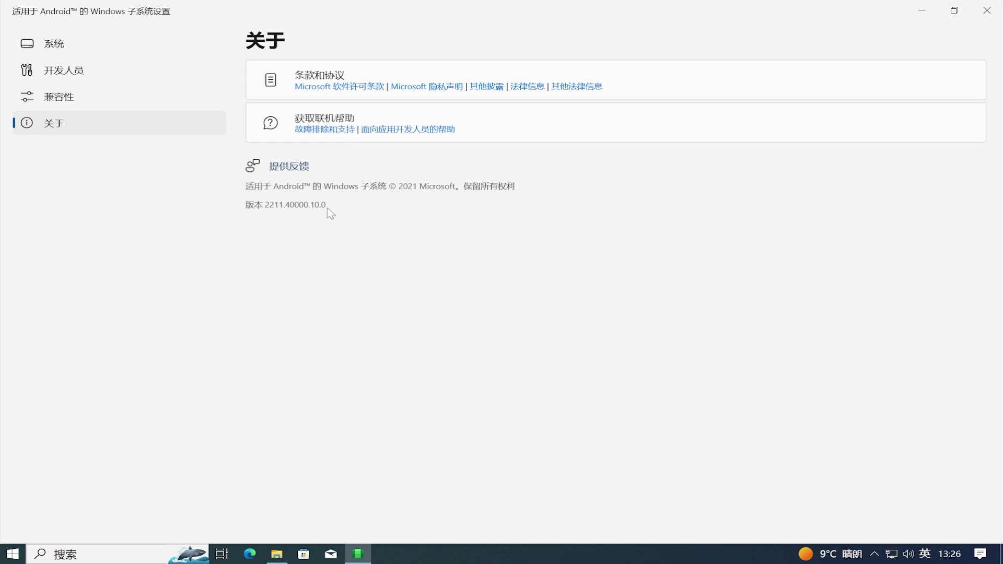
Turn on developer mode for the Android subsystem and allow its network access through the Windows Defender firewall
left_click(97, 70)
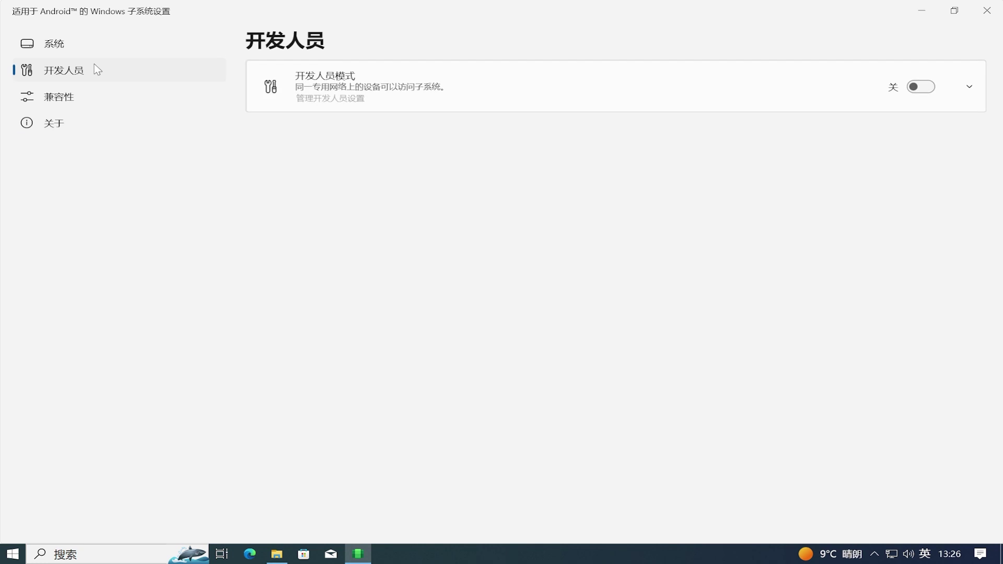
left_click(928, 89)
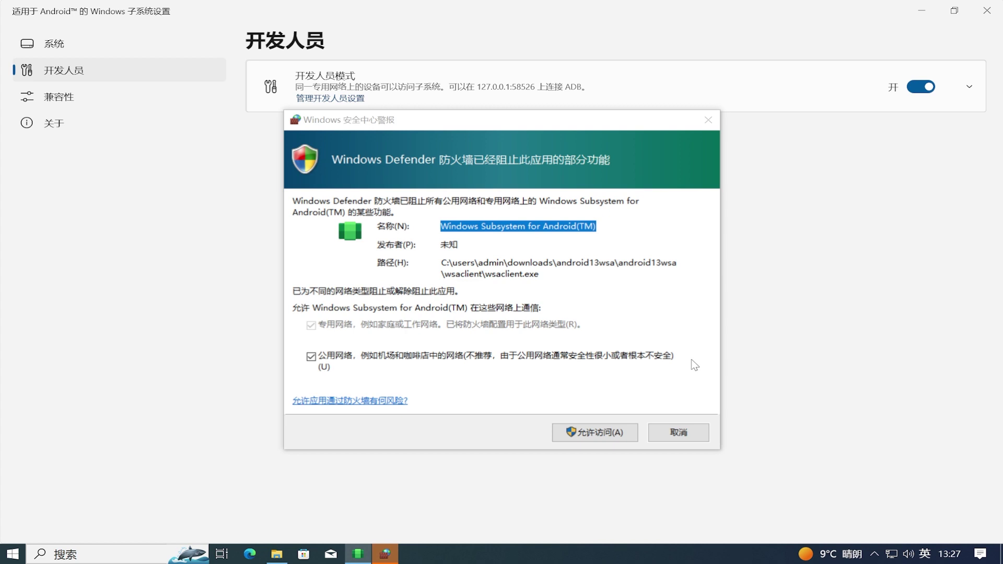
left_click(604, 430)
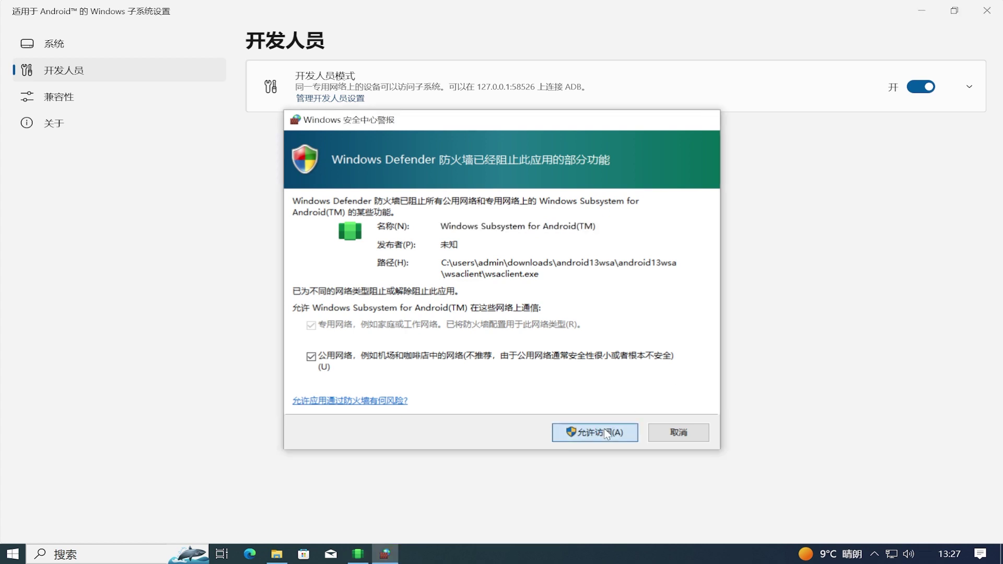
View the Android subsystem's files from the 系统 (System) settings, and close both the file viewer and the settings
left_click(61, 44)
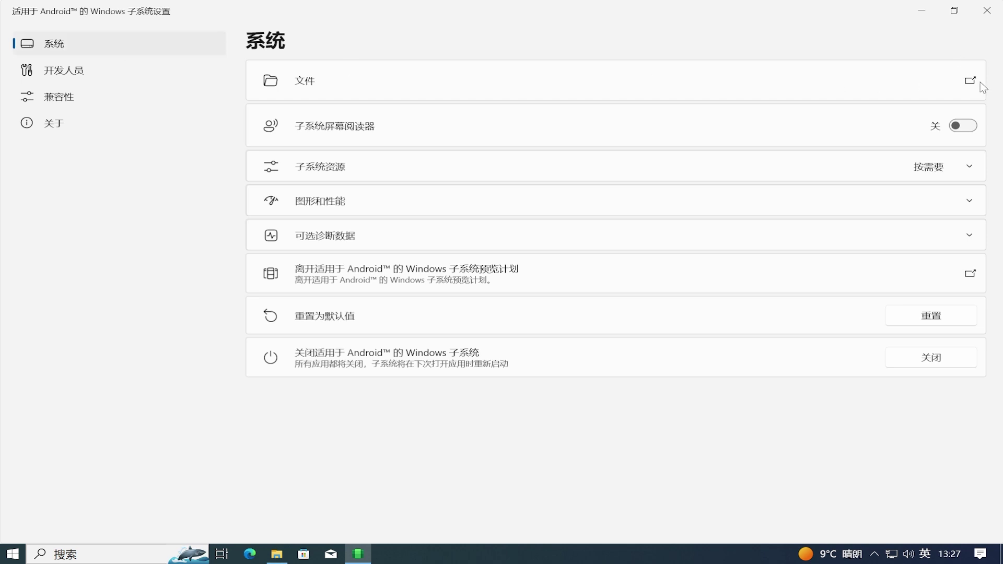
left_click(971, 83)
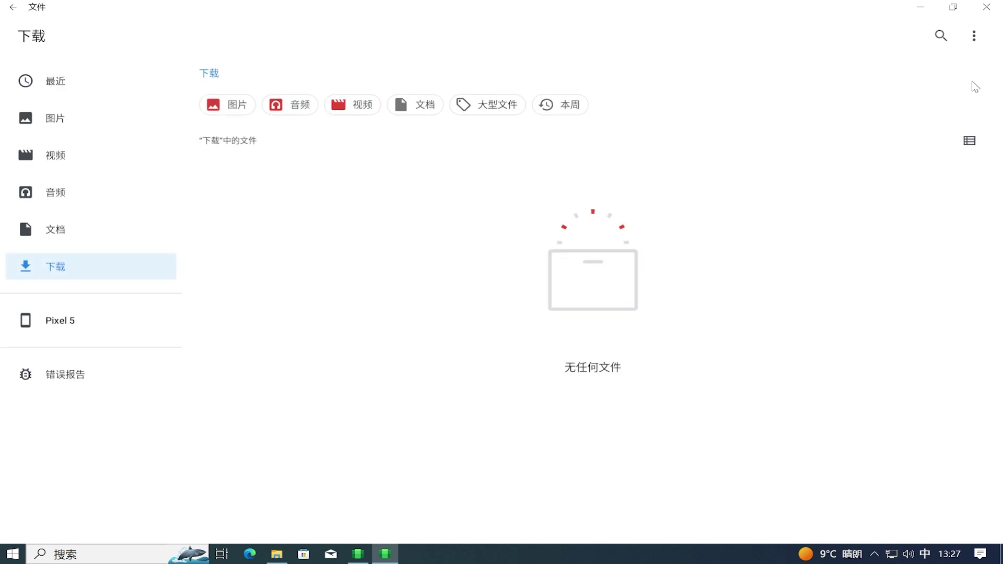
left_click(988, 9)
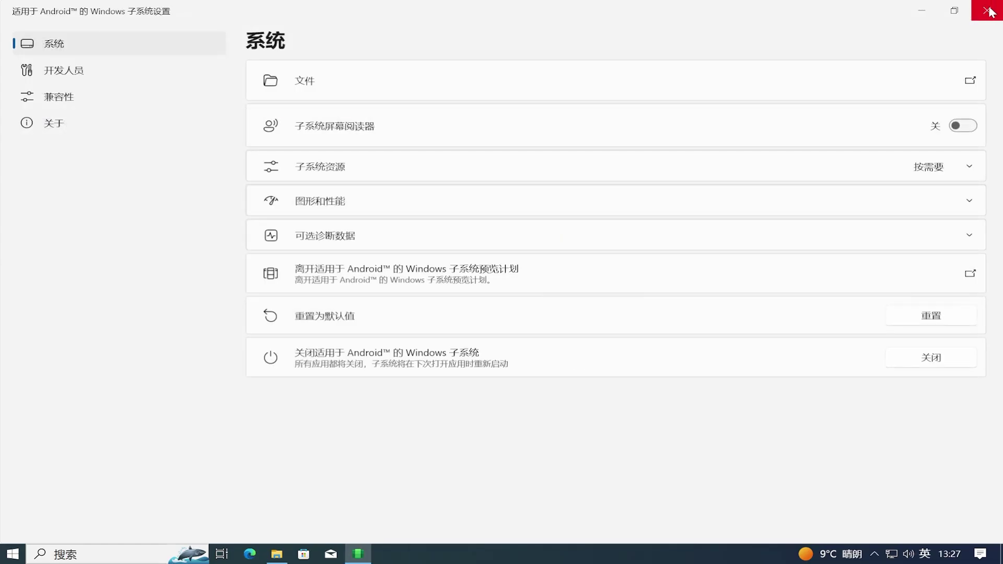
left_click(989, 10)
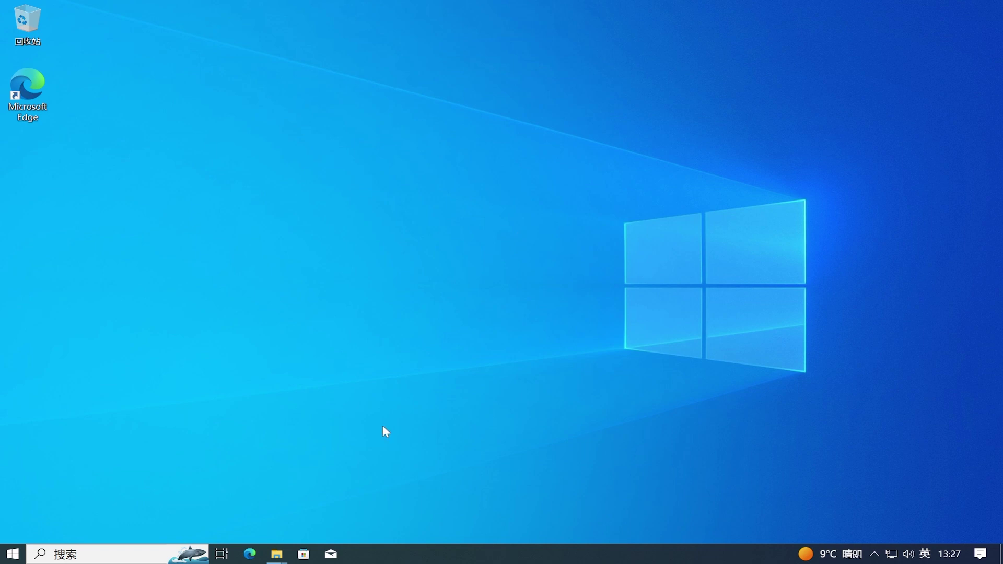
Launch WSA-pacman-v1.4.0-installer.exe from the Downloads folder and allow it to make changes to the device
mouse_move(285, 543)
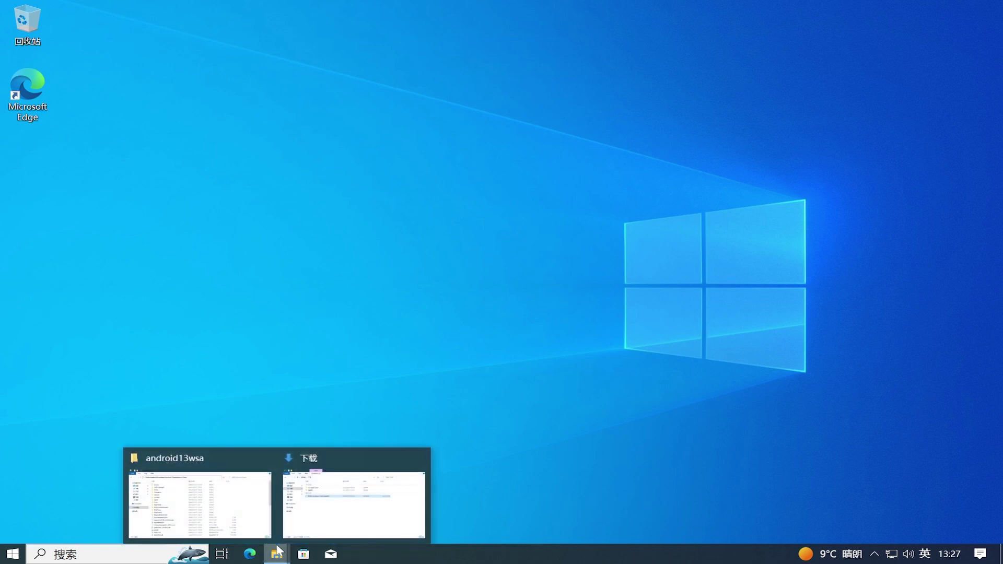
left_click(339, 502)
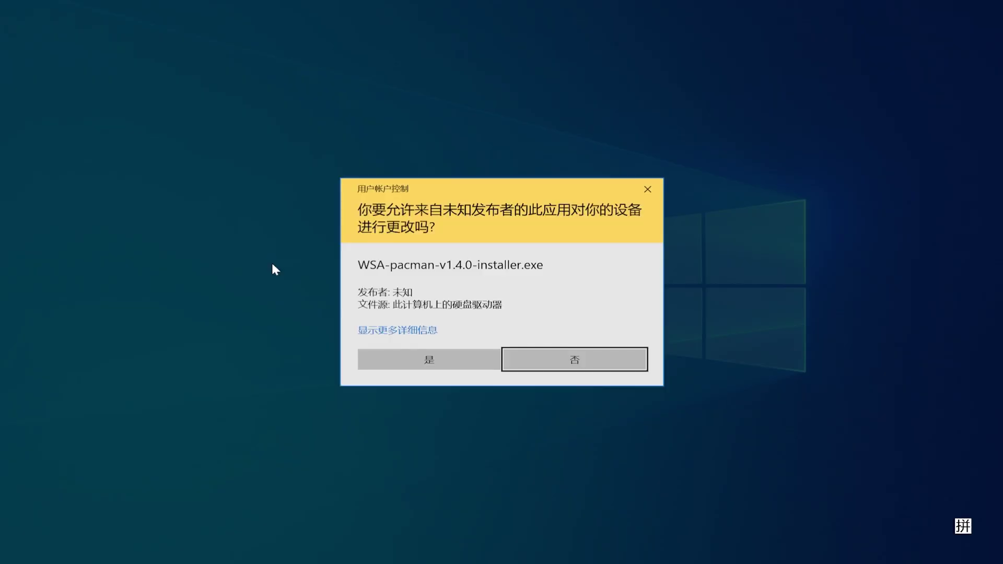
left_click(383, 361)
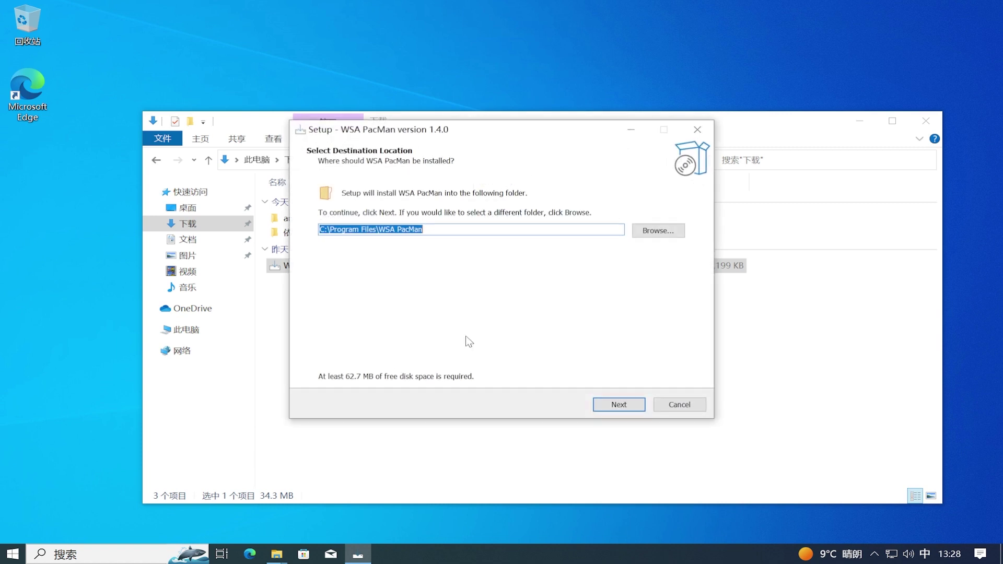
Install WSA PacMan 1.4.0 to C:\Program Files\WSA PacMan with the Start Menu folder WSA PacMan and finish the setup
left_click(867, 124)
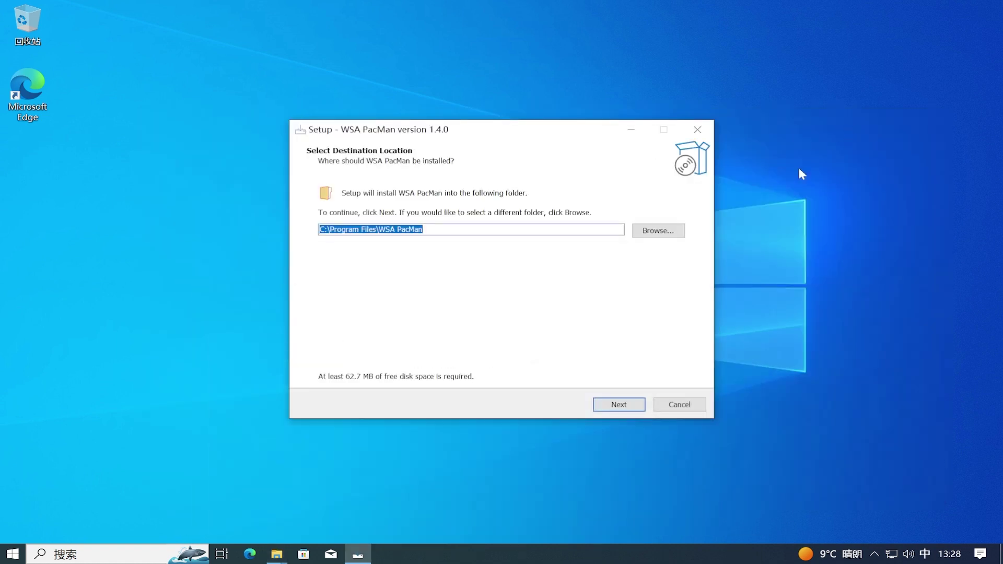
left_click(633, 407)
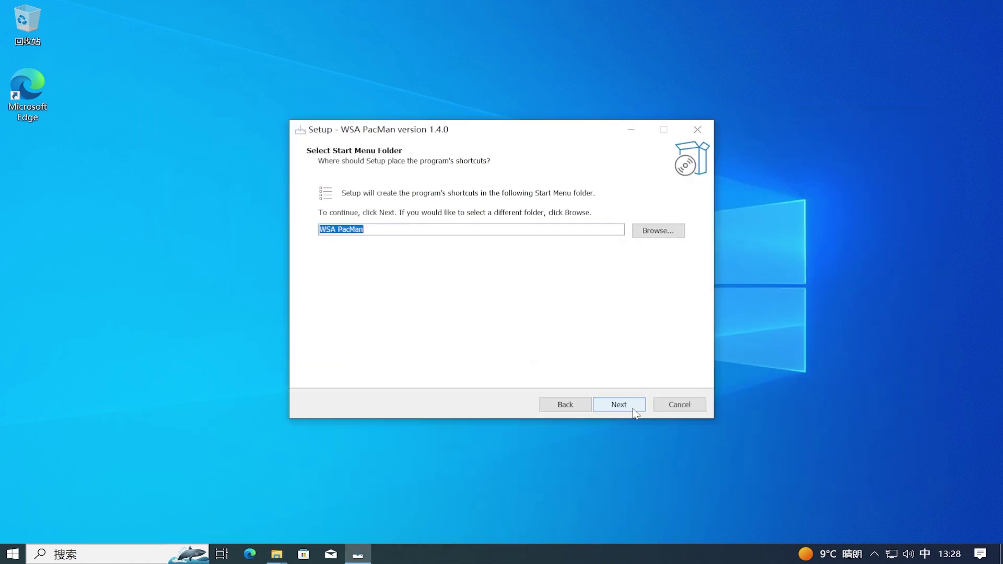
left_click(633, 408)
left_click(633, 410)
left_click(633, 410)
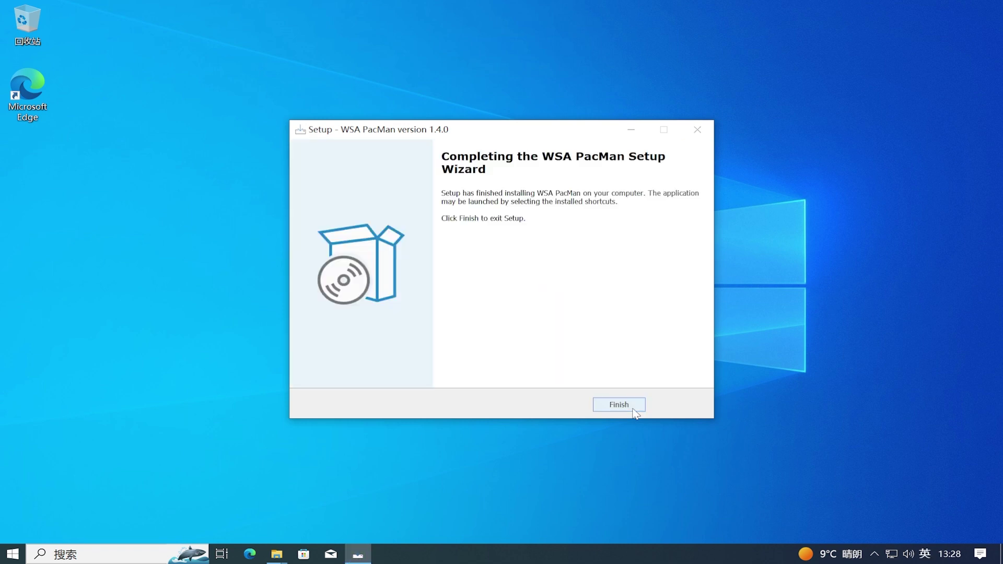
left_click(634, 410)
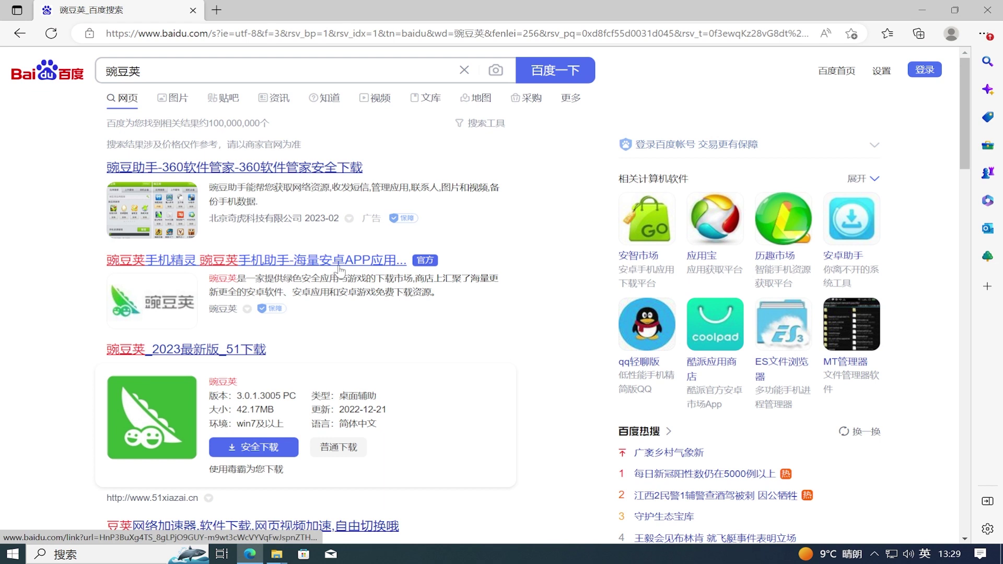
left_click(339, 265)
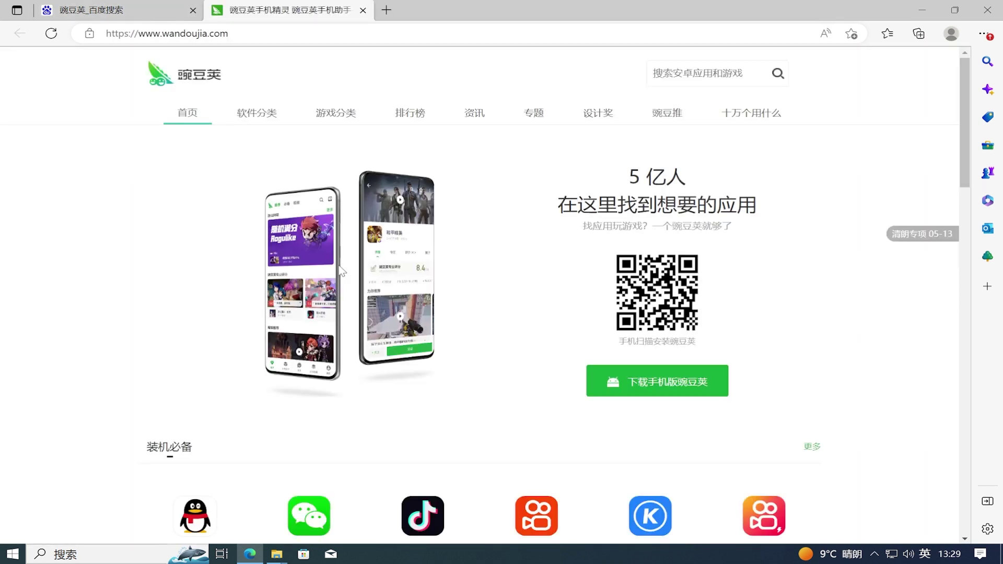
left_click(663, 391)
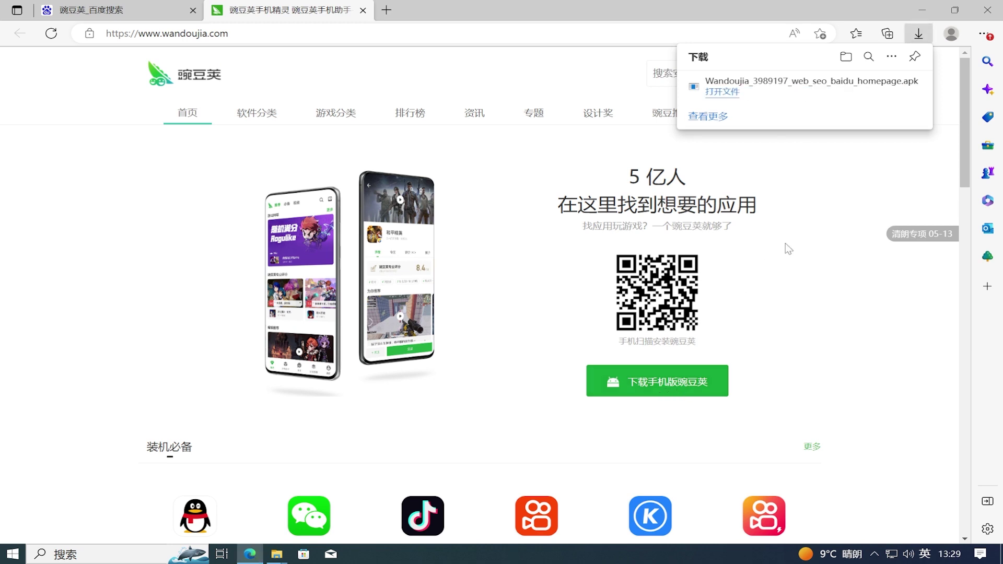
mouse_move(902, 88)
left_click(869, 86)
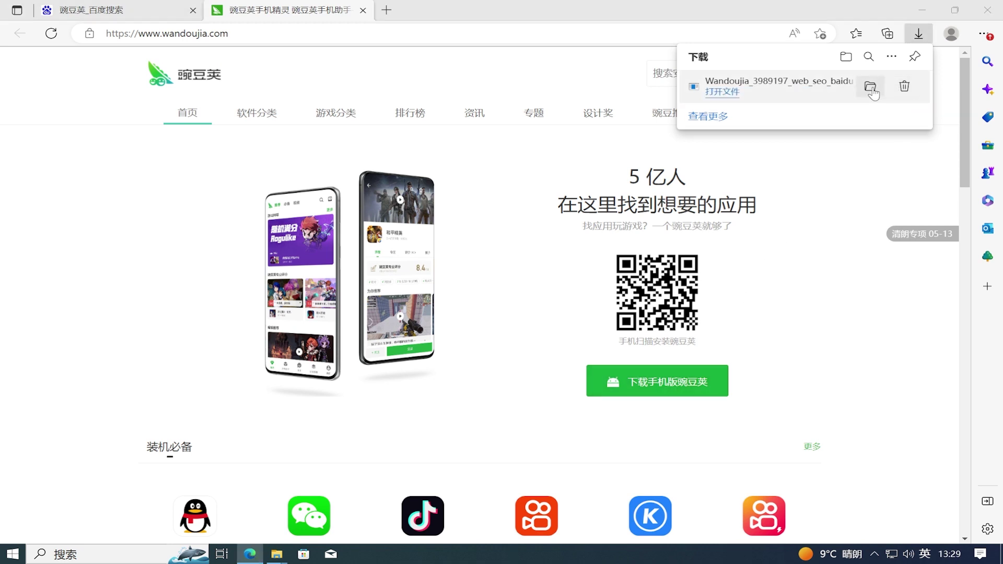
left_click(922, 10)
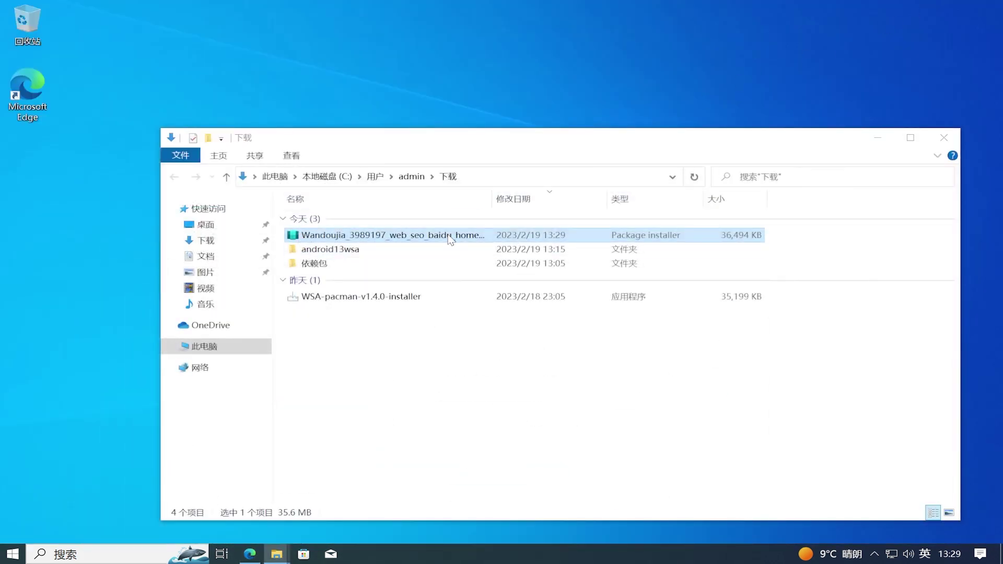
Install 豌豆荚 from the downloaded Wandoujia APK, allowing ADB debugging, add a desktop shortcut for it and open the app
double_click(451, 236)
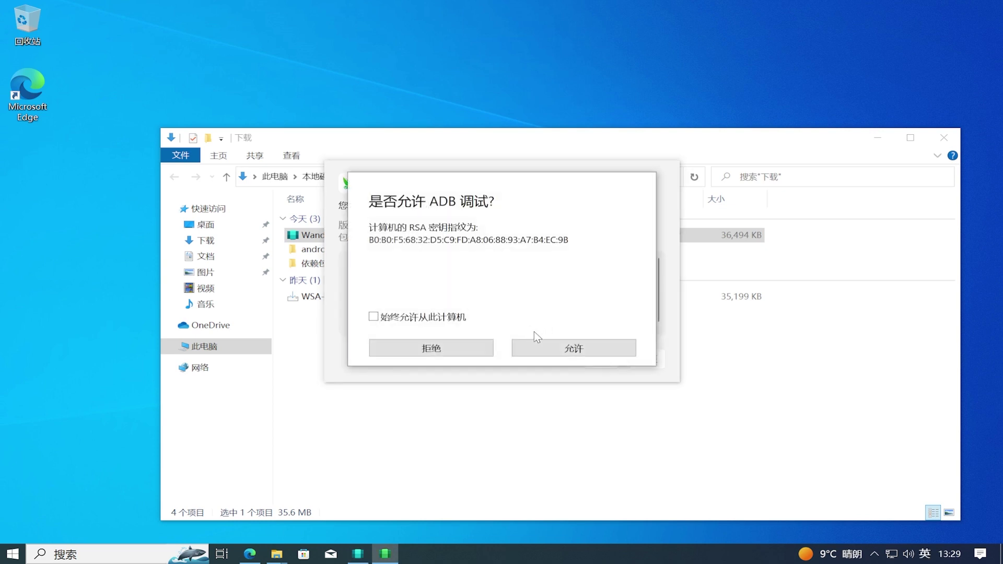
left_click(542, 345)
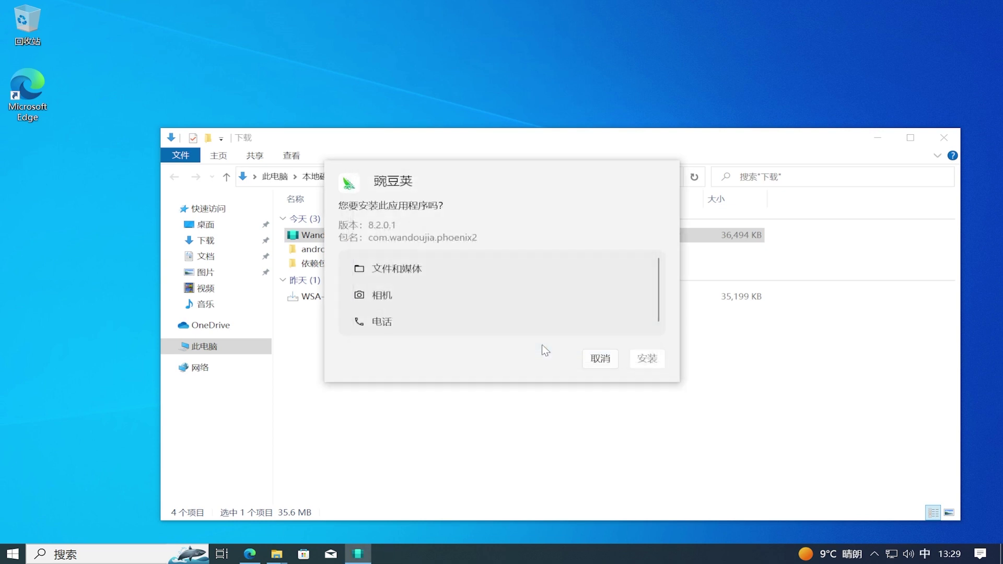
left_click(586, 364)
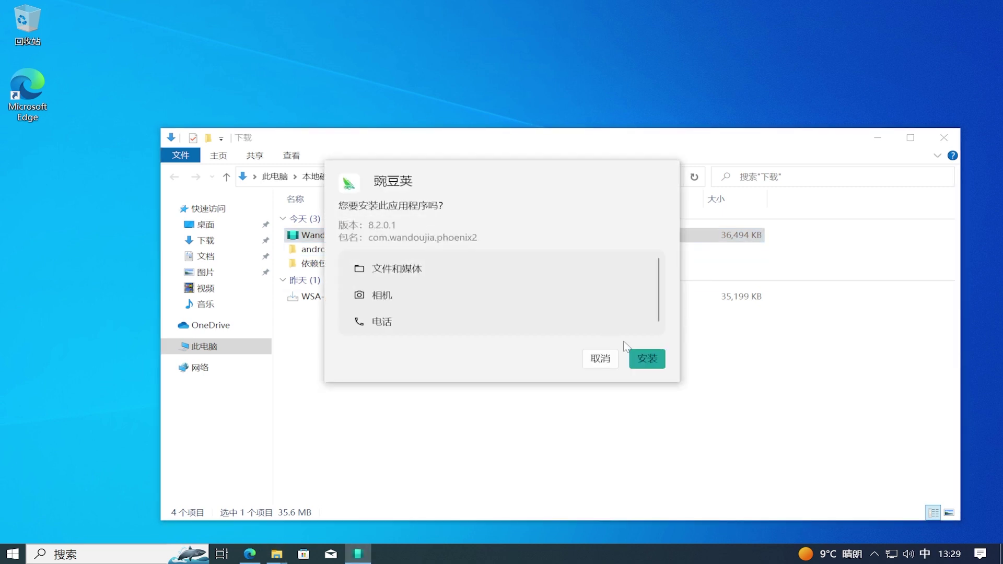
left_click(650, 362)
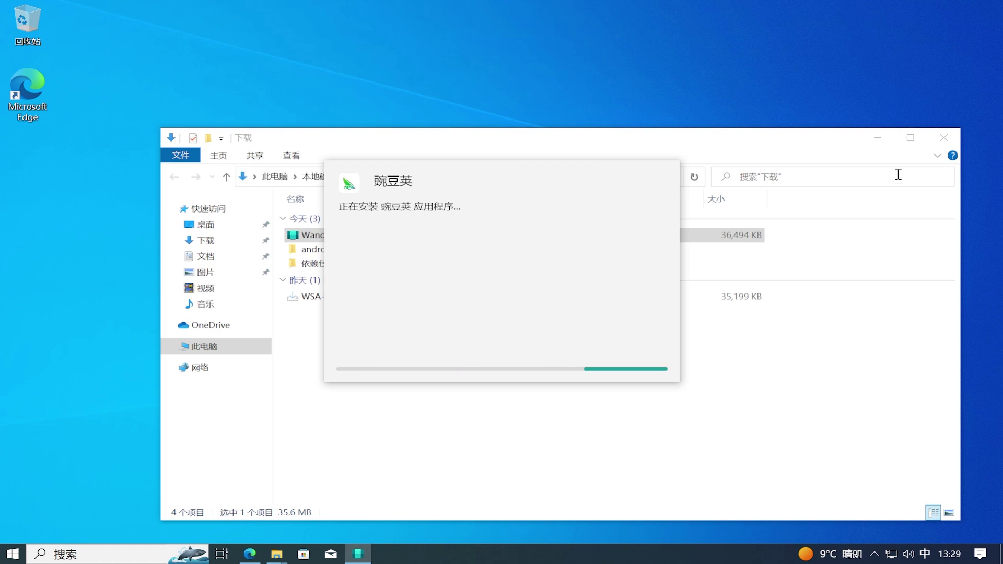
left_click(878, 138)
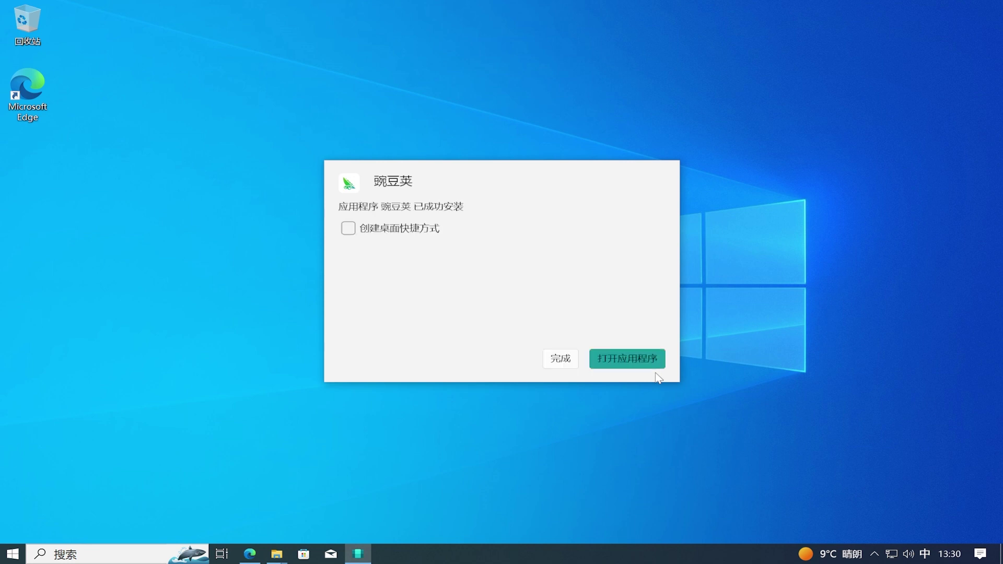
left_click(421, 230)
left_click(650, 360)
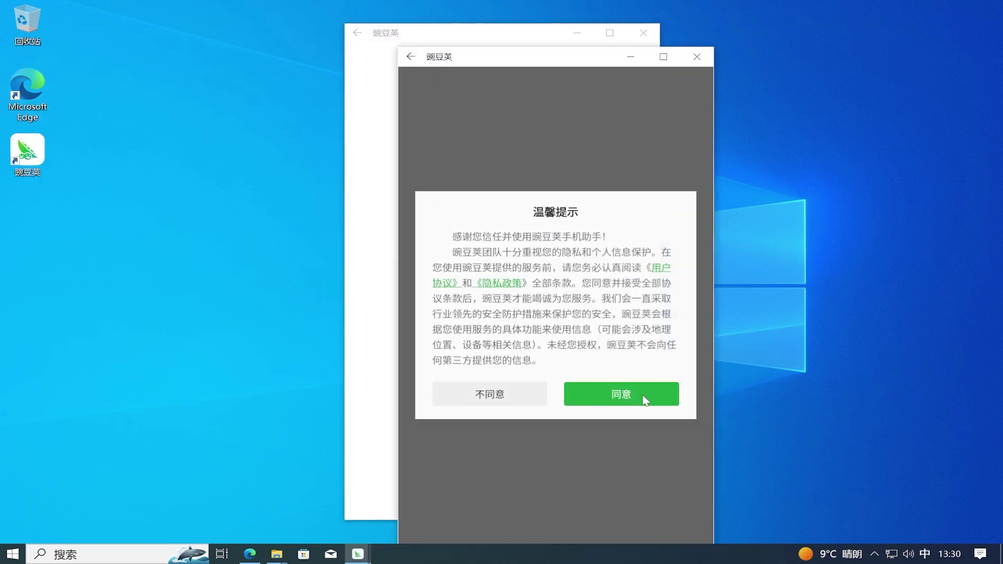
Agree to the 豌豆荚 privacy terms and start-up prompts, dismiss the recommended apps without installing them, and move the window aside
left_click(646, 400)
left_click(576, 497)
left_click(513, 297)
left_click(513, 297)
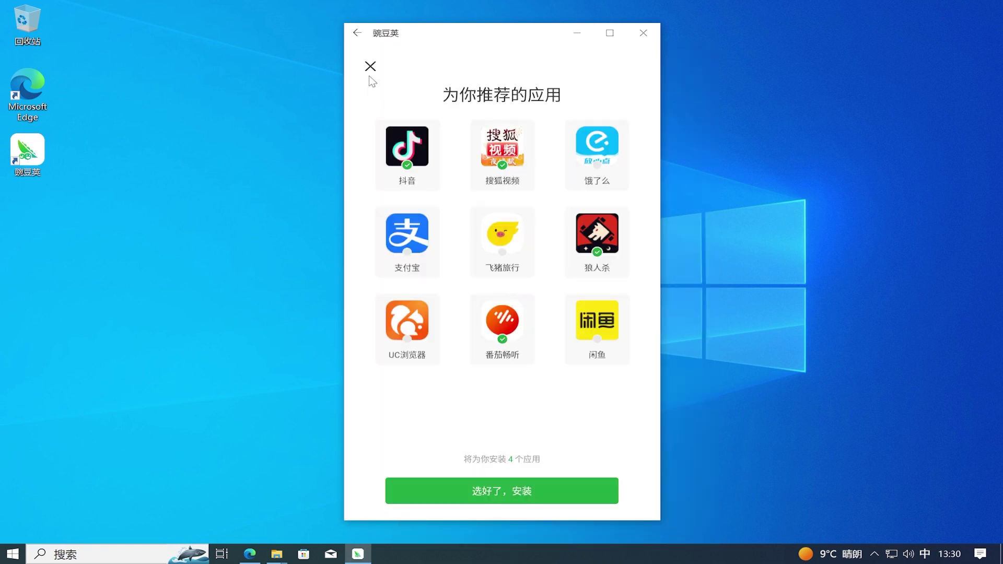
left_click(369, 67)
left_click_drag(541, 36, 825, 38)
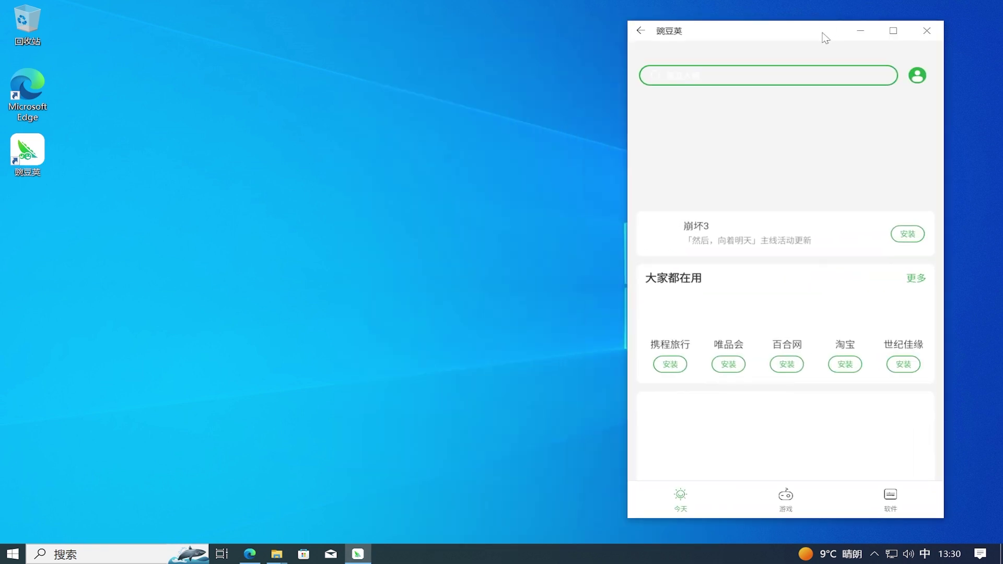
Find and run winver to check the Windows version
left_click(14, 554)
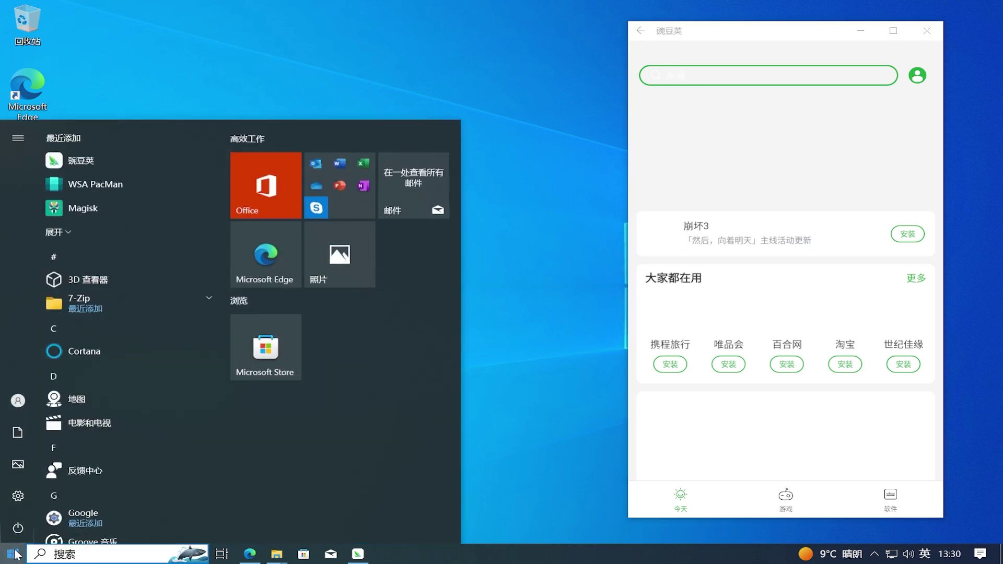
type("winver")
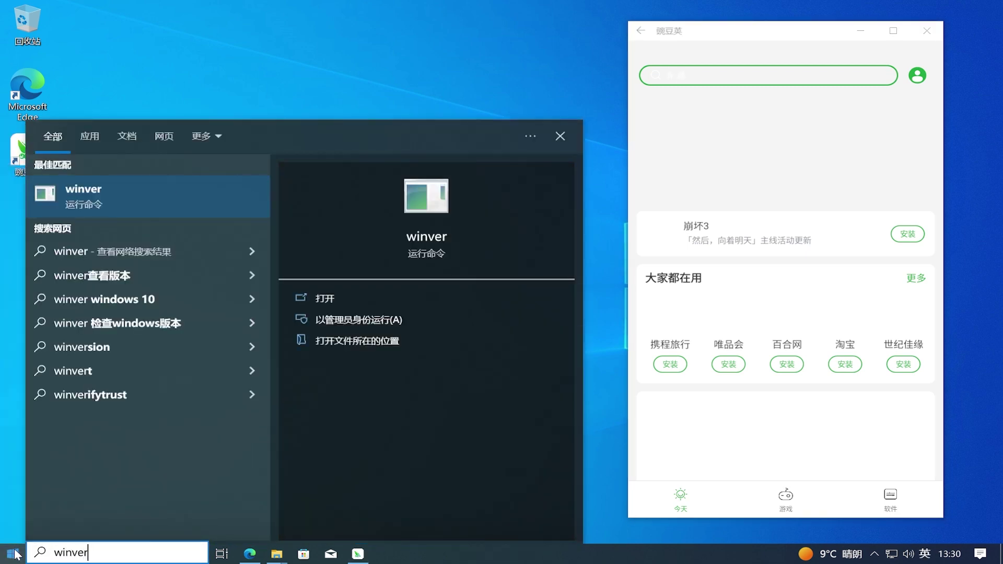
left_click(133, 189)
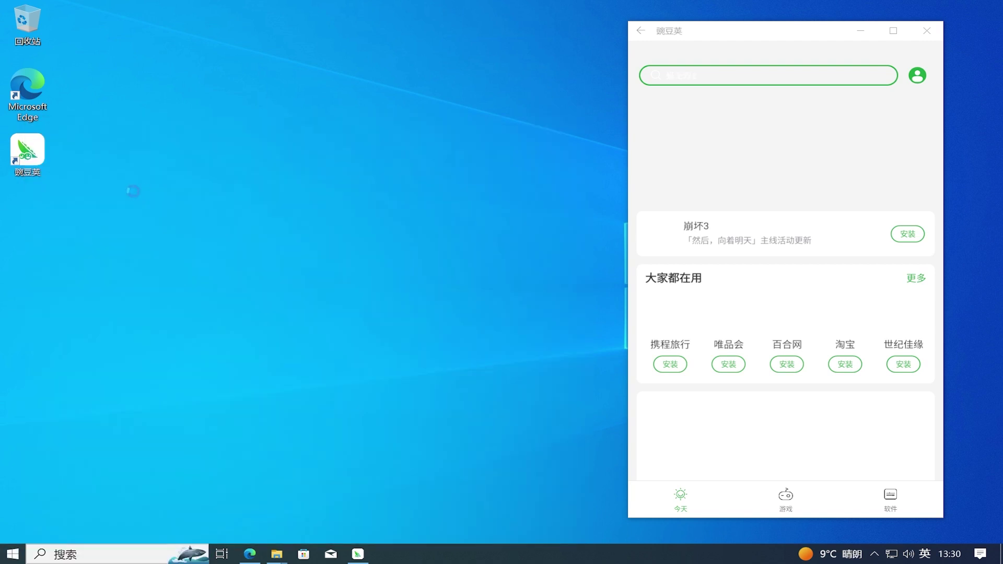